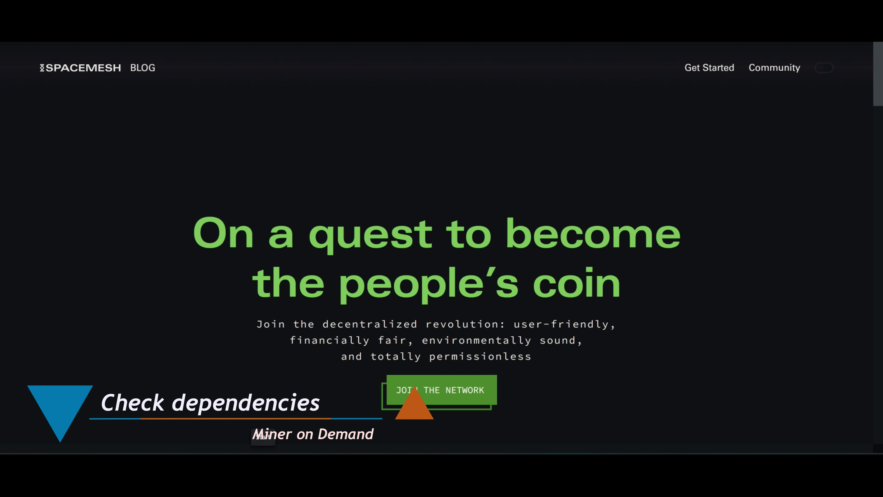
Open Programs and Features in Control Panel and select the Visual C++ 2015-2022 Redistributable (x86) entry.
{"action": "left_click", "coordinate": [264, 467]}
{"action": "type", "text": "cont"}
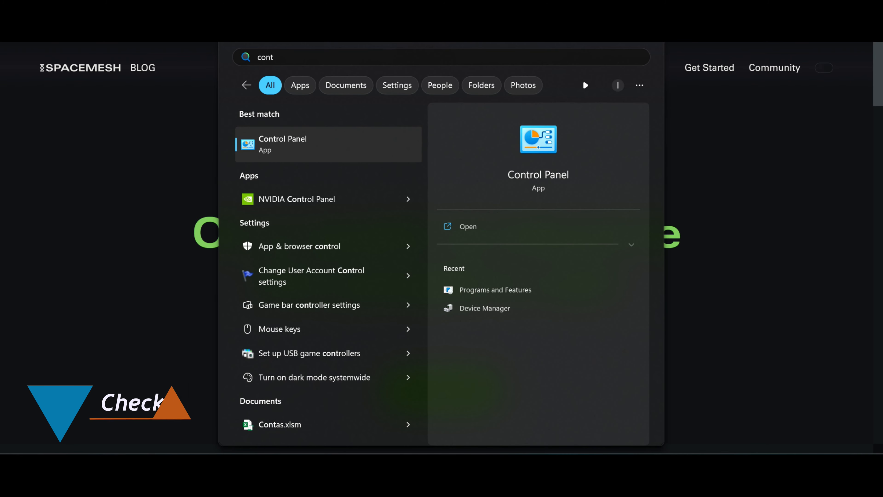
{"action": "type", "text": "rol"}
{"action": "key", "text": "Return"}
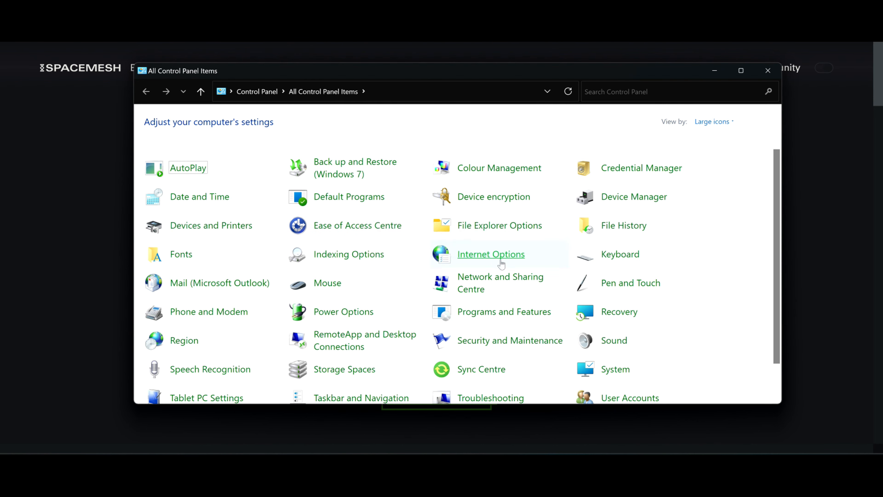
{"action": "left_click", "coordinate": [481, 313]}
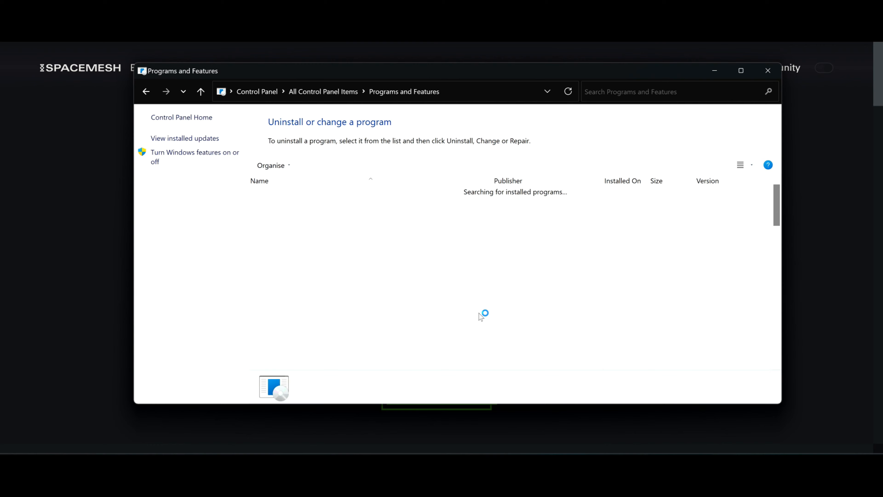
{"action": "scroll", "coordinate": [364, 269], "scroll_direction": "down", "scroll_amount": 12}
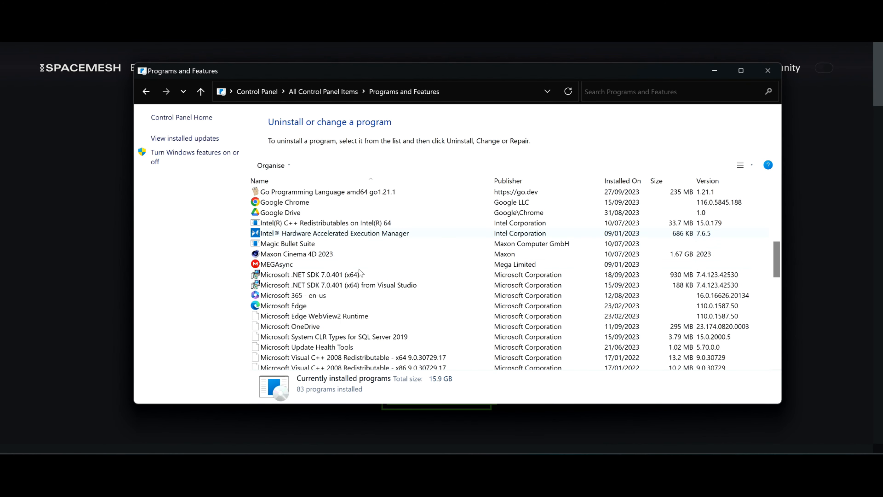
{"action": "scroll", "coordinate": [359, 273], "scroll_direction": "down", "scroll_amount": 5}
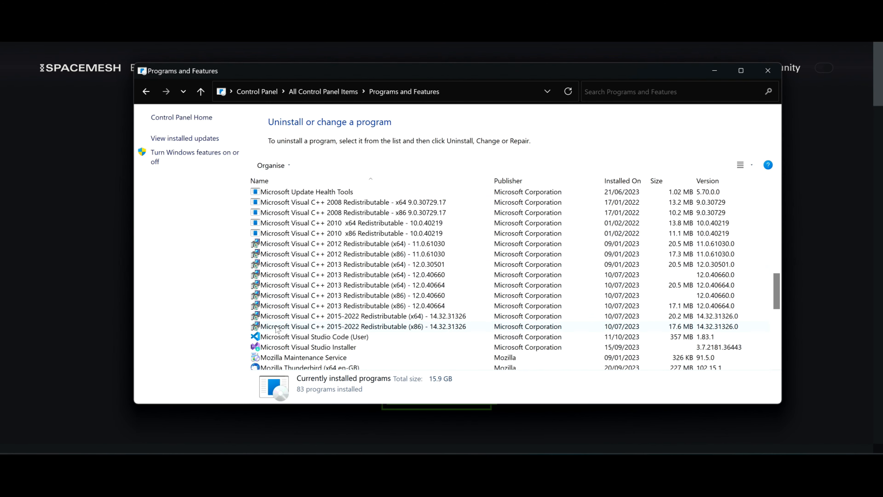
{"action": "left_click", "coordinate": [299, 327]}
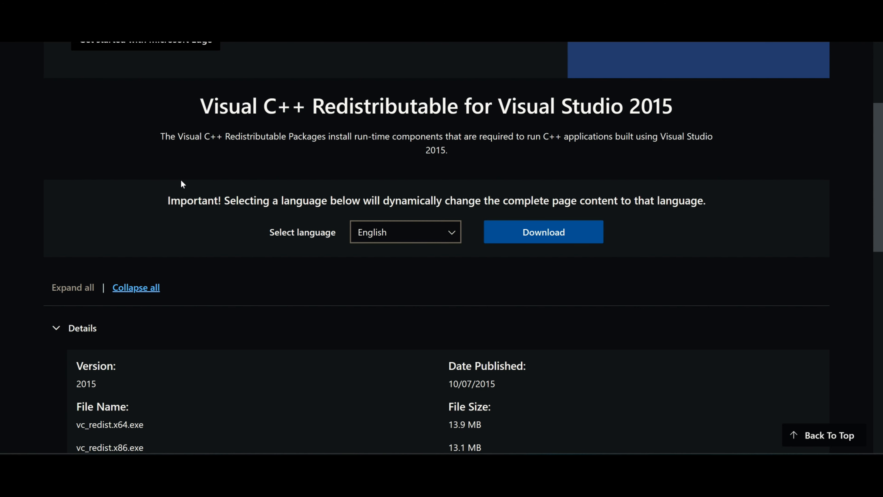
Scroll to the download details and highlight the vc_redist.x64.exe and vc_redist.x86.exe file names.
{"action": "scroll", "coordinate": [182, 184], "scroll_direction": "down", "scroll_amount": 3}
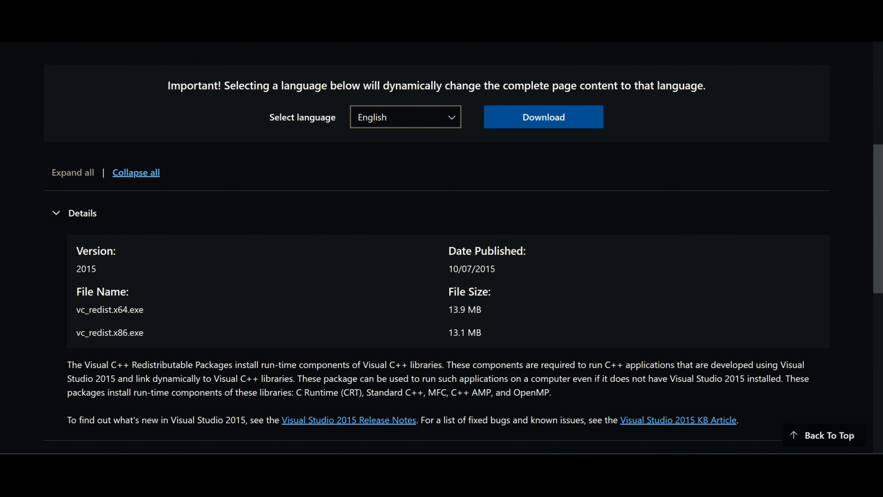
{"action": "left_click_drag", "start_coordinate": [118, 310], "coordinate": [130, 310]}
{"action": "left_click_drag", "start_coordinate": [75, 333], "coordinate": [148, 337]}
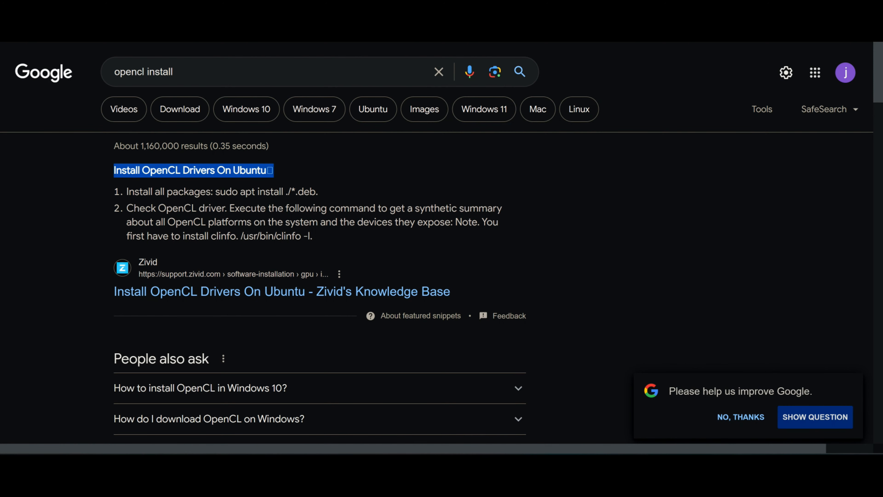
Highlight the word OpenCL in the featured snippet of the 'opencl install' results.
{"action": "left_click", "coordinate": [193, 171]}
{"action": "left_click_drag", "start_coordinate": [142, 170], "coordinate": [181, 170]}
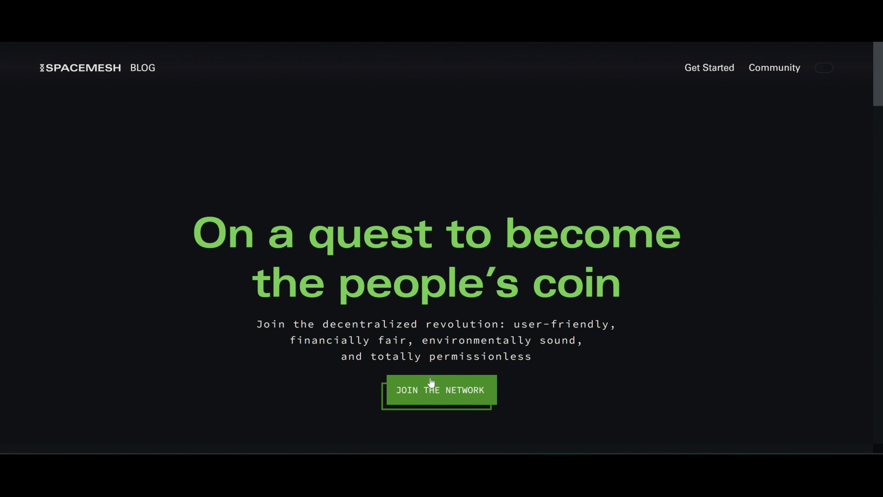
Save the Windows installer Spacemesh Setup 1.2.4.exe to Downloads and run it.
{"action": "left_click", "coordinate": [431, 383]}
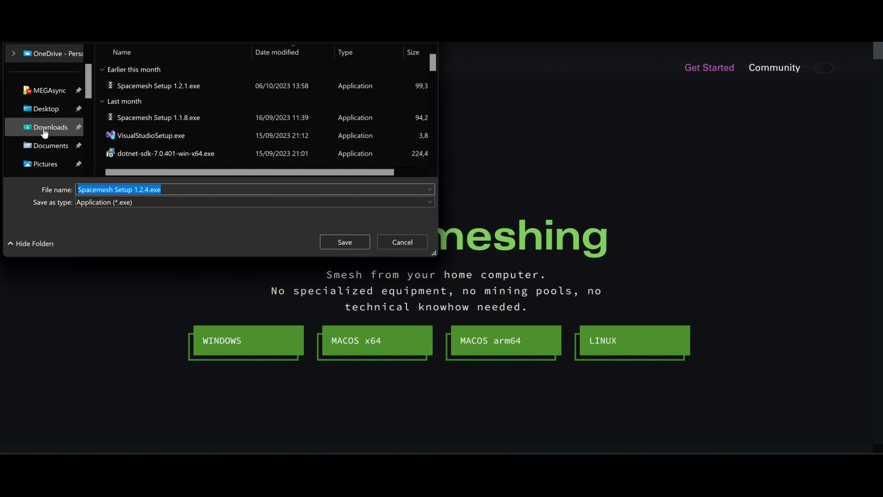
{"action": "left_click", "coordinate": [44, 128]}
{"action": "left_click", "coordinate": [344, 240]}
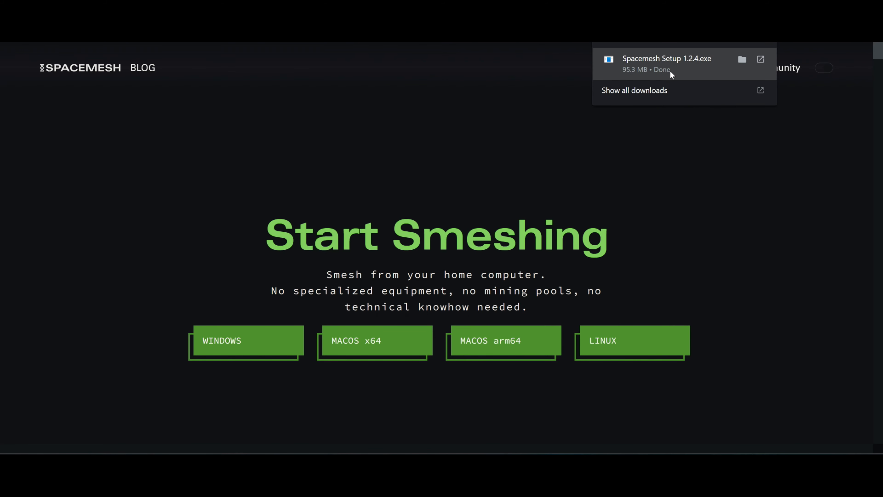
{"action": "left_click", "coordinate": [670, 70]}
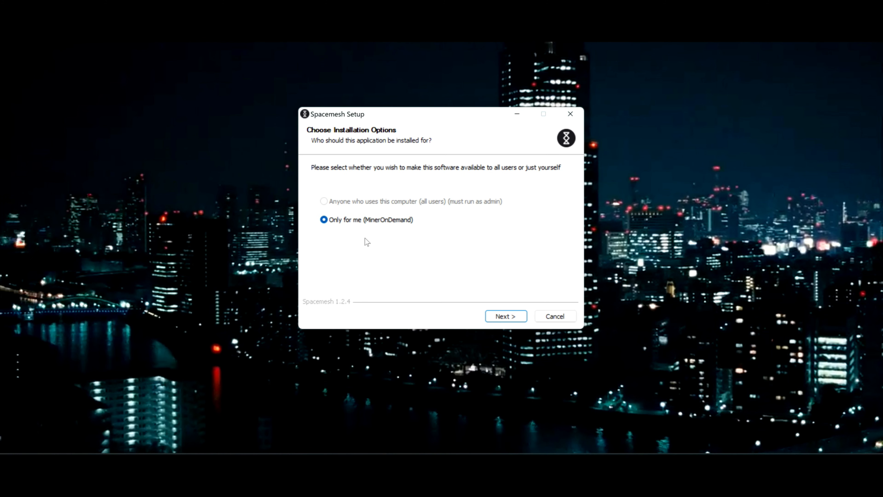
Install Spacemesh 1.2.4 only for the current user at the default location and launch it.
{"action": "left_click", "coordinate": [497, 317]}
{"action": "left_click", "coordinate": [506, 319]}
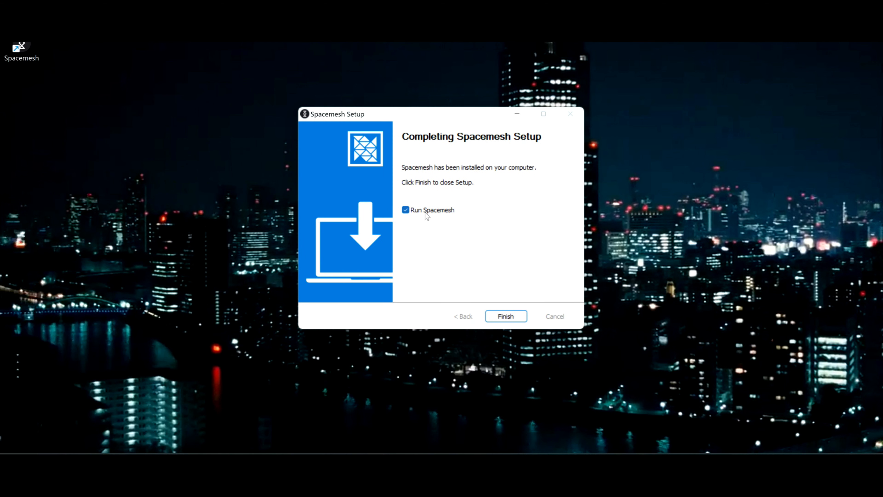
{"action": "left_click", "coordinate": [488, 314]}
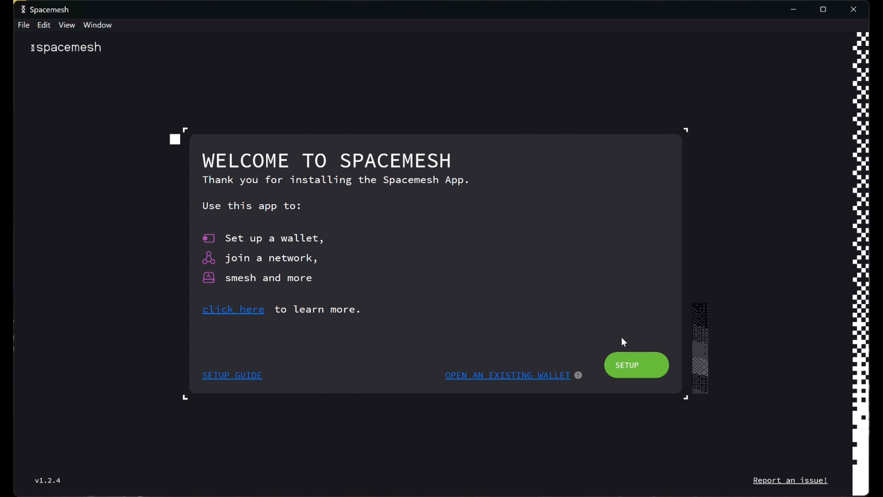
Start a Wallet + Node setup and pick the standard wallet type, noting hardware wallets need a Ledger.
{"action": "left_click", "coordinate": [639, 365]}
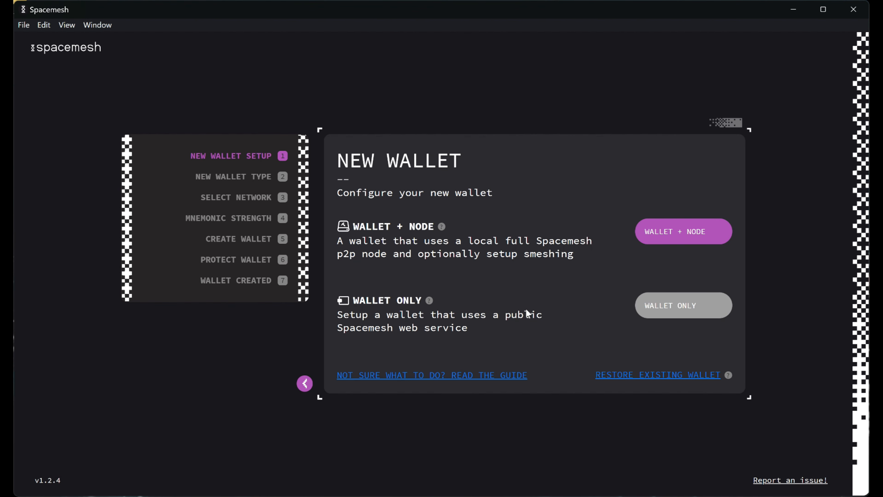
{"action": "left_click", "coordinate": [677, 243]}
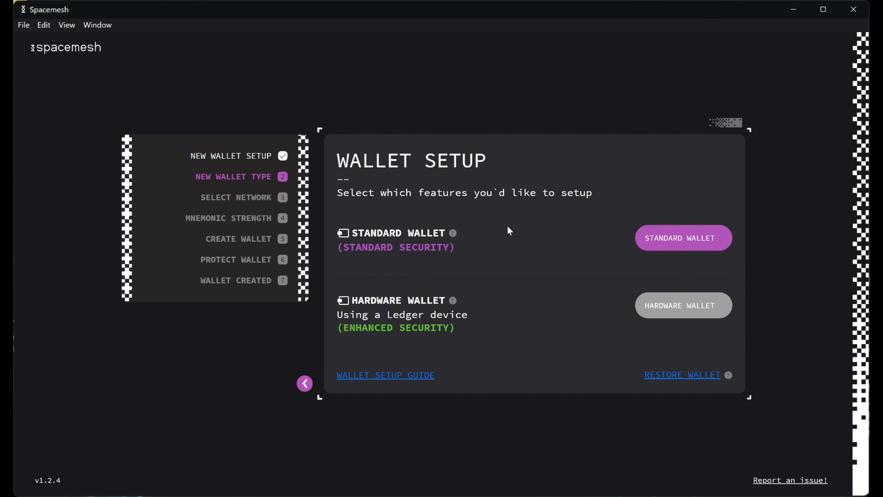
{"action": "left_click", "coordinate": [677, 245]}
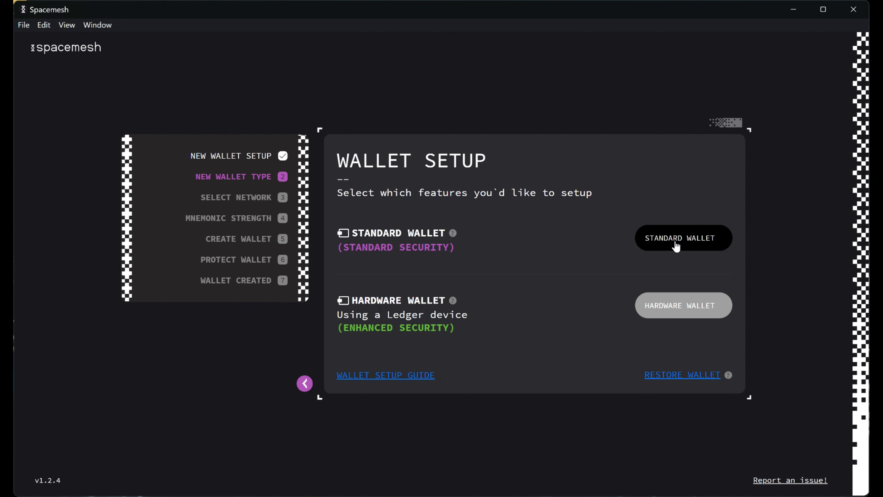
{"action": "left_click_drag", "start_coordinate": [676, 246], "coordinate": [492, 310]}
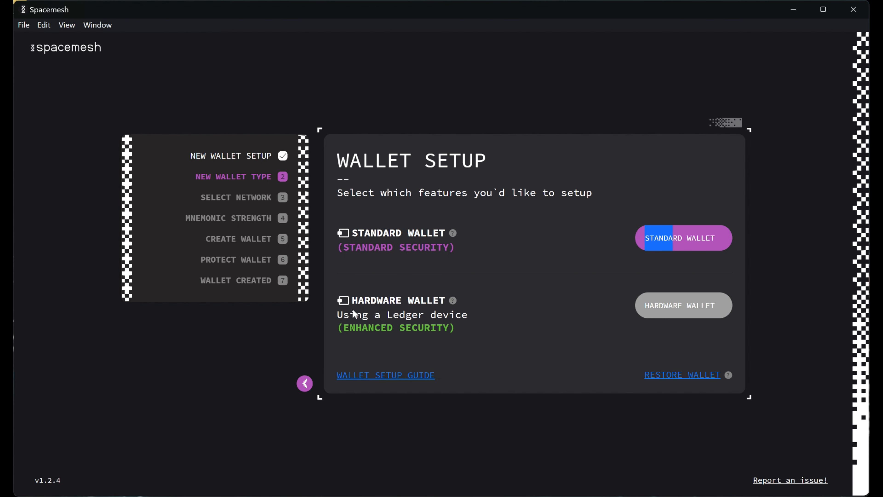
{"action": "left_click_drag", "start_coordinate": [360, 315], "coordinate": [518, 317]}
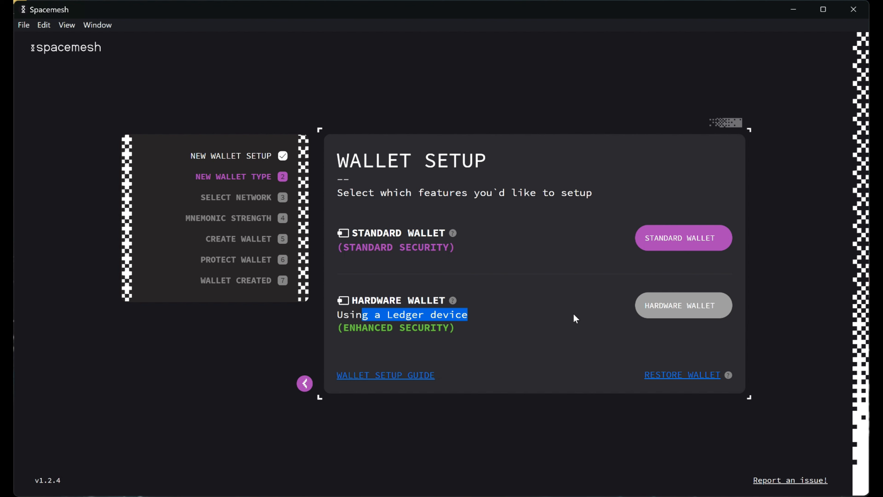
{"action": "left_click", "coordinate": [534, 299]}
Confirm the standard wallet, keep Main Network, and choose the 12-word mnemonic.
{"action": "left_click", "coordinate": [680, 240]}
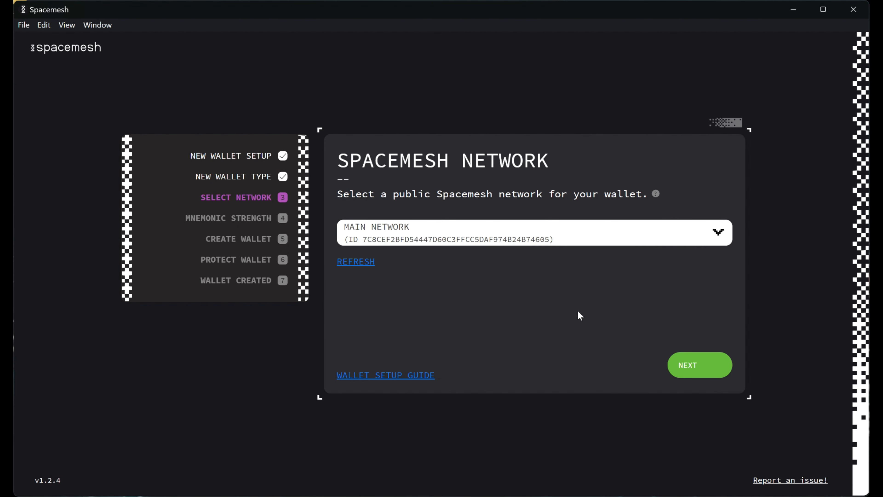
{"action": "left_click", "coordinate": [712, 375]}
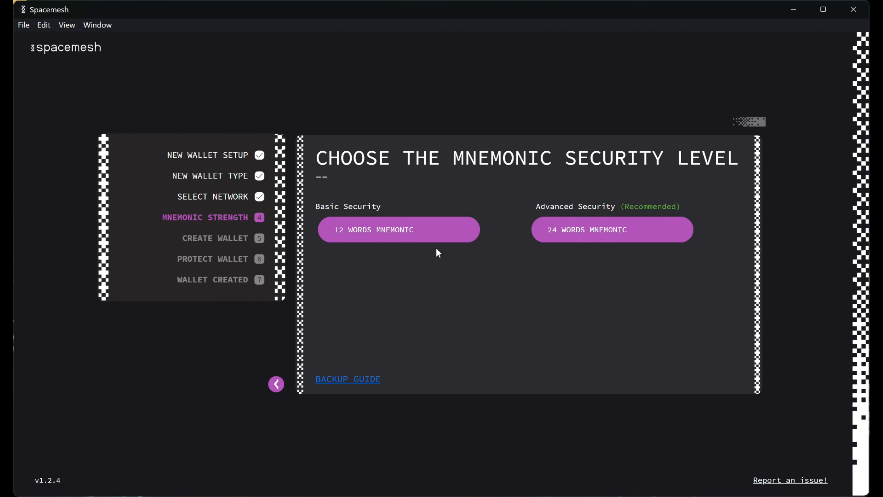
{"action": "left_click", "coordinate": [383, 241]}
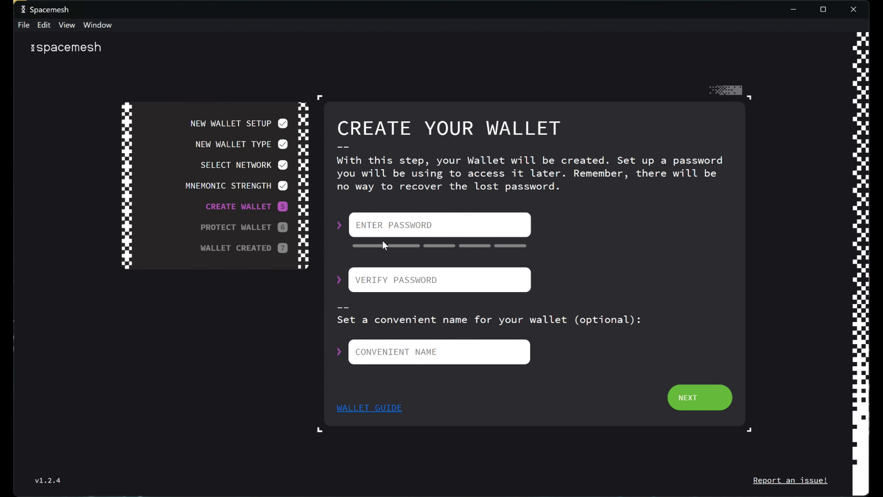
Enter and verify a strong password, name the wallet myWallet, and continue.
{"action": "type", "text": "a"}
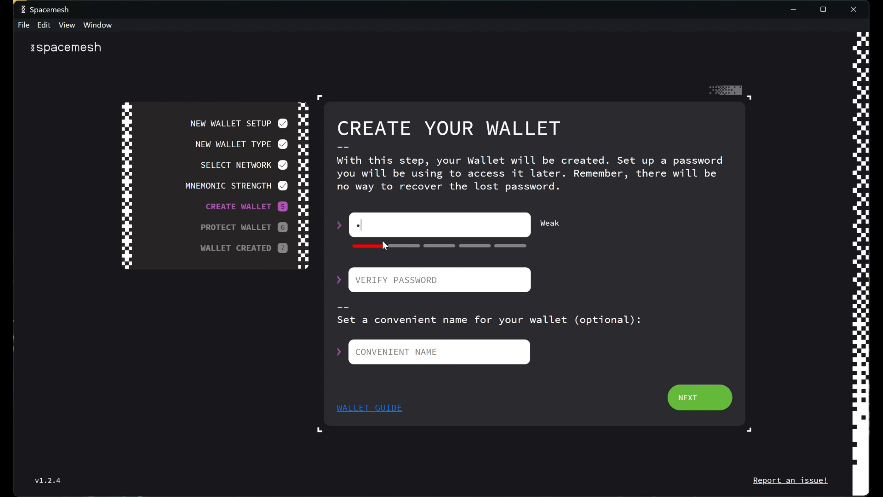
{"action": "type", "text": "•••••"}
{"action": "key", "text": "Tab"}
{"action": "type", "text": "•••••••••••"}
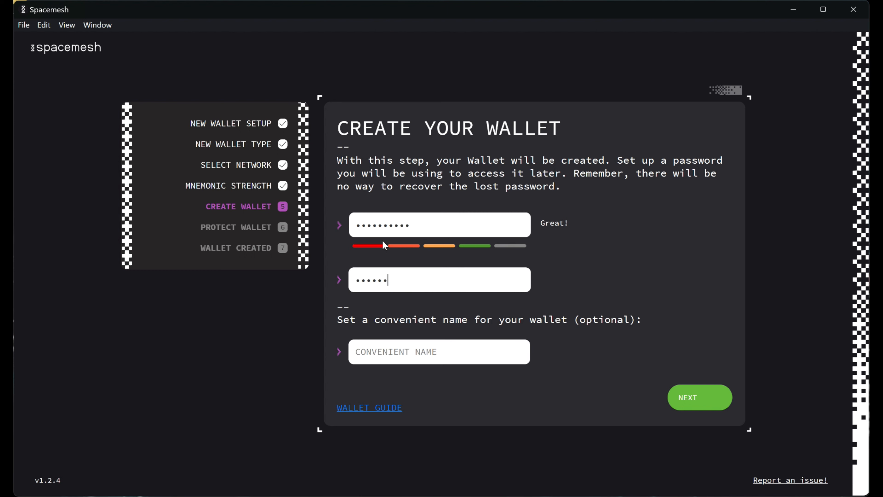
{"action": "key", "text": "Tab"}
{"action": "type", "text": "m"}
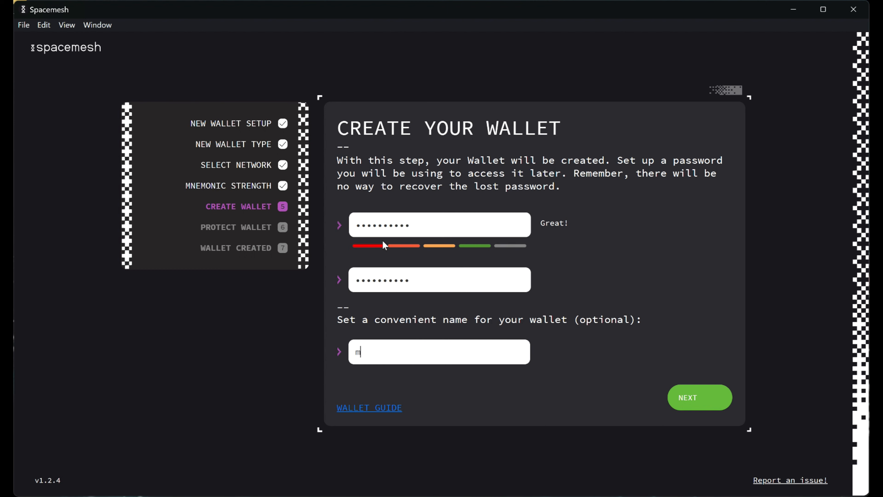
{"action": "type", "text": "yWallet"}
{"action": "left_click", "coordinate": [695, 403]}
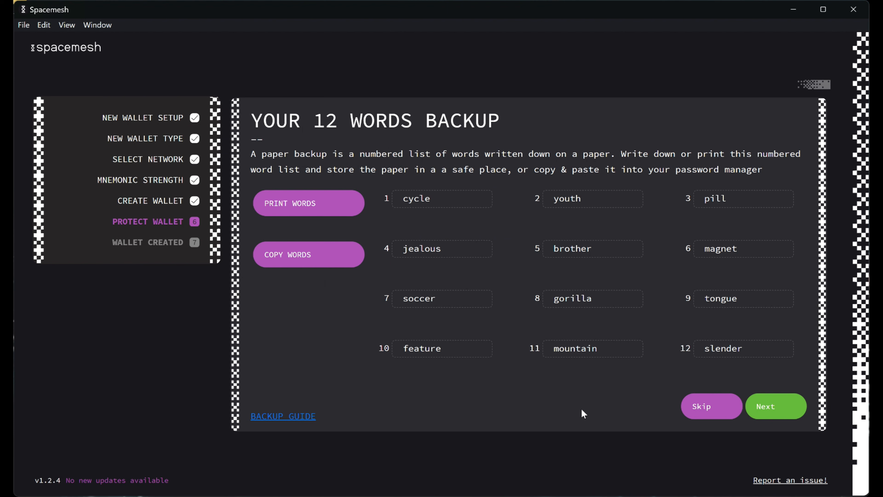
Copy the 12 backup words and create a new text document on the desktop.
{"action": "left_click", "coordinate": [294, 260]}
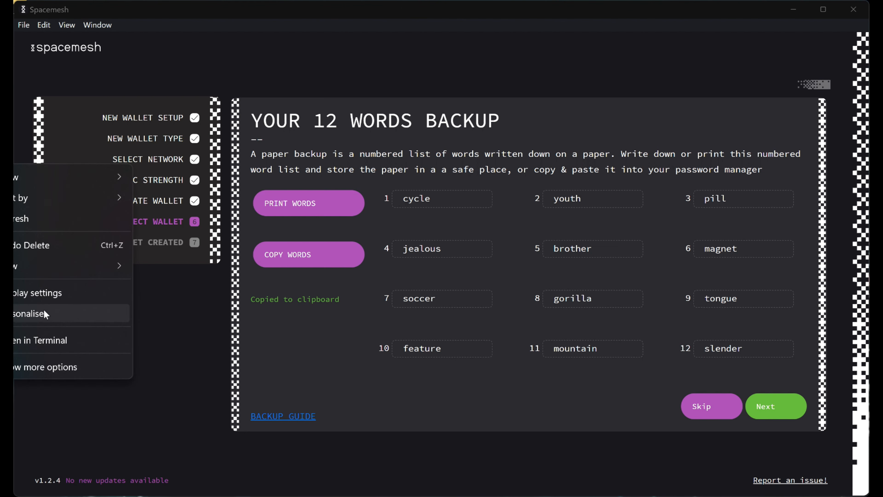
{"action": "mouse_move", "coordinate": [99, 269]}
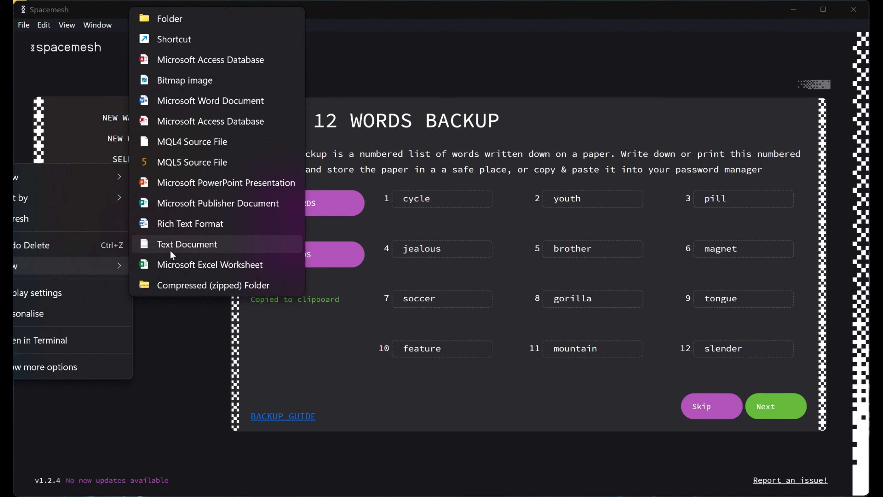
{"action": "left_click", "coordinate": [181, 245]}
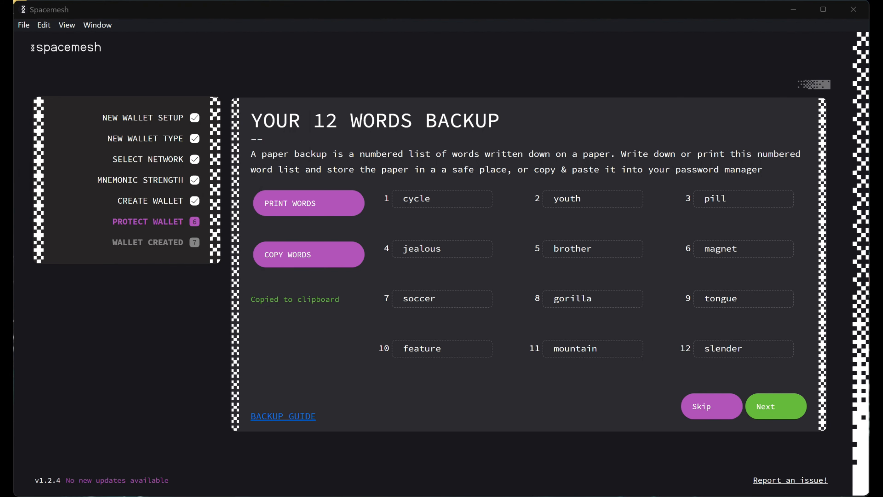
Paste the numbered backup word list into New Text Document.txt in Notepad and select it.
{"action": "double_click", "coordinate": [100, 116]}
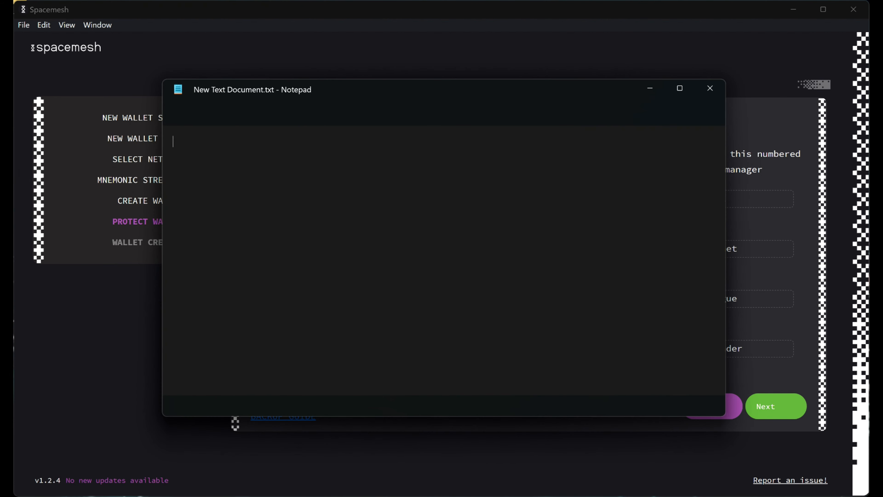
{"action": "key", "text": "ctrl+v"}
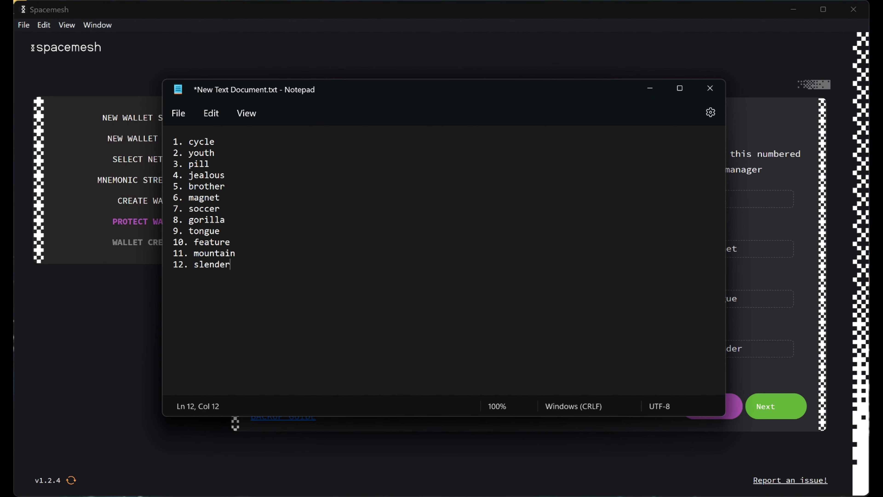
{"action": "mouse_move", "coordinate": [419, 97]}
{"action": "left_mouse_down"}
{"action": "mouse_move", "coordinate": [193, 103]}
{"action": "mouse_move", "coordinate": [408, 106]}
{"action": "left_mouse_up"}
{"action": "left_click_drag", "start_coordinate": [173, 156], "coordinate": [188, 279]}
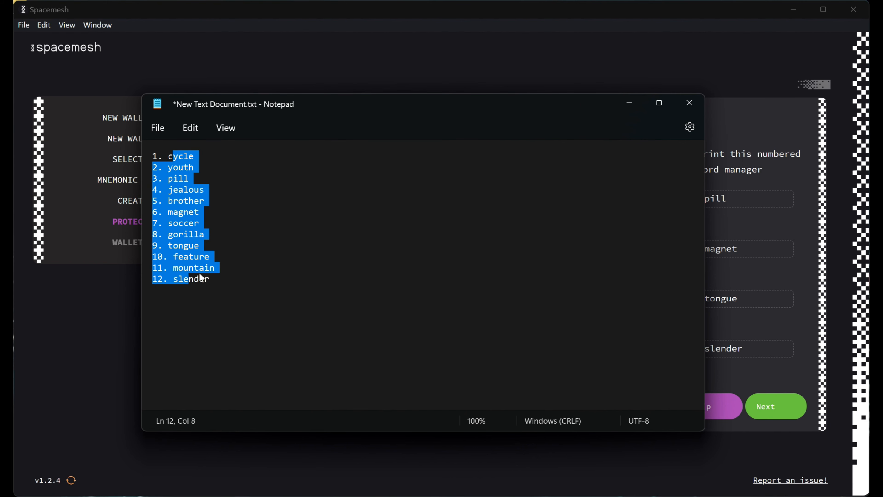
{"action": "left_click", "coordinate": [780, 414]}
Go to the backup confirmation and drag the first word into slot 3, checking the Notepad list.
{"action": "left_click", "coordinate": [780, 416]}
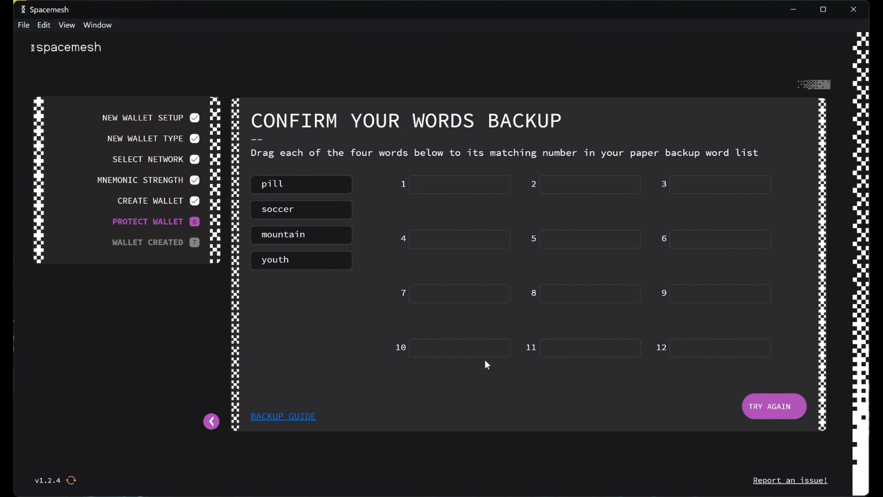
{"action": "left_click_drag", "start_coordinate": [280, 184], "coordinate": [306, 191]}
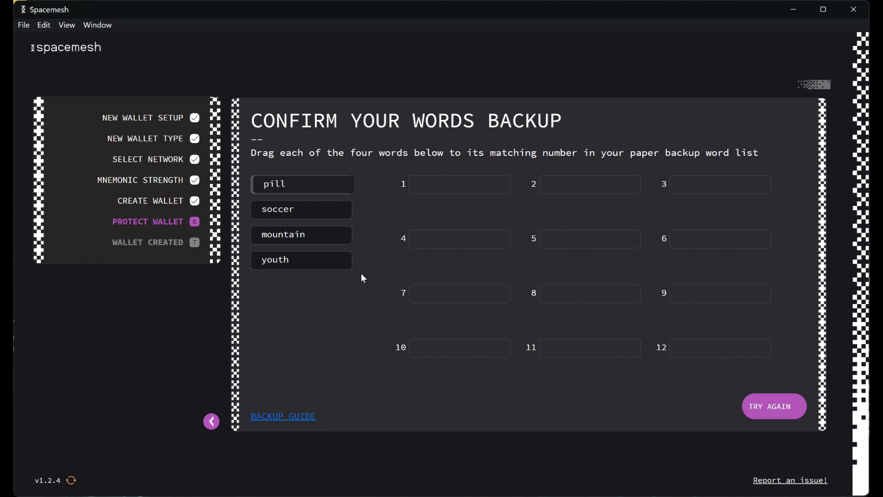
{"action": "key", "text": "alt+Tab"}
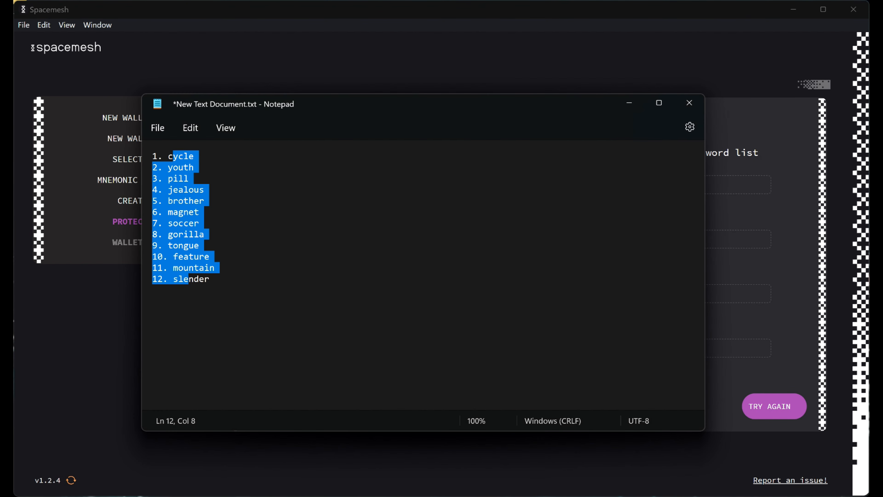
{"action": "left_click", "coordinate": [623, 98]}
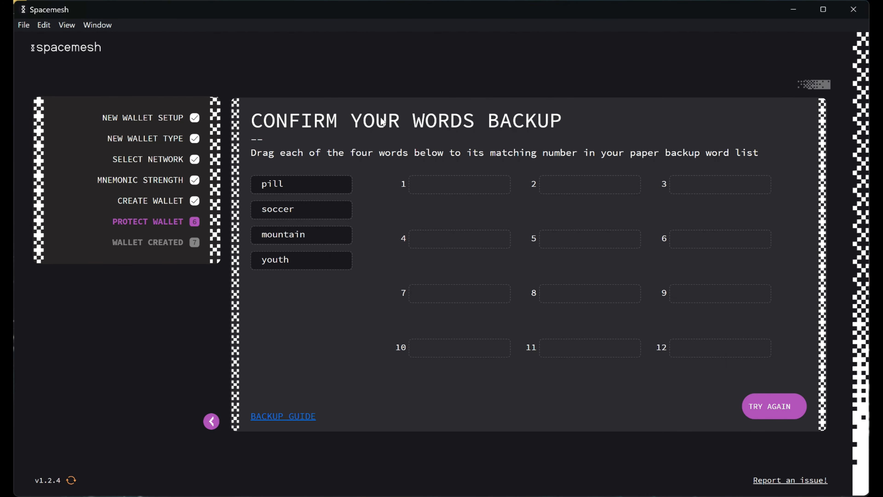
{"action": "key", "text": "alt+Tab"}
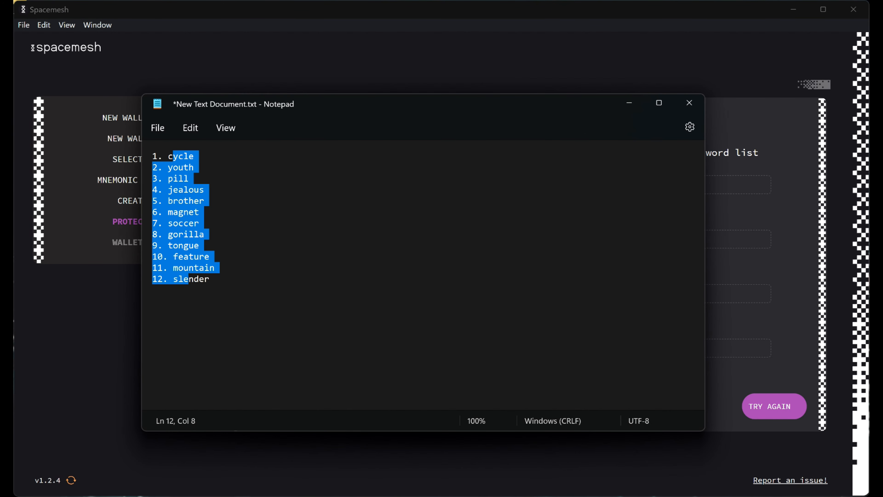
{"action": "key", "text": "alt+Tab"}
{"action": "left_click_drag", "start_coordinate": [295, 184], "coordinate": [722, 192]}
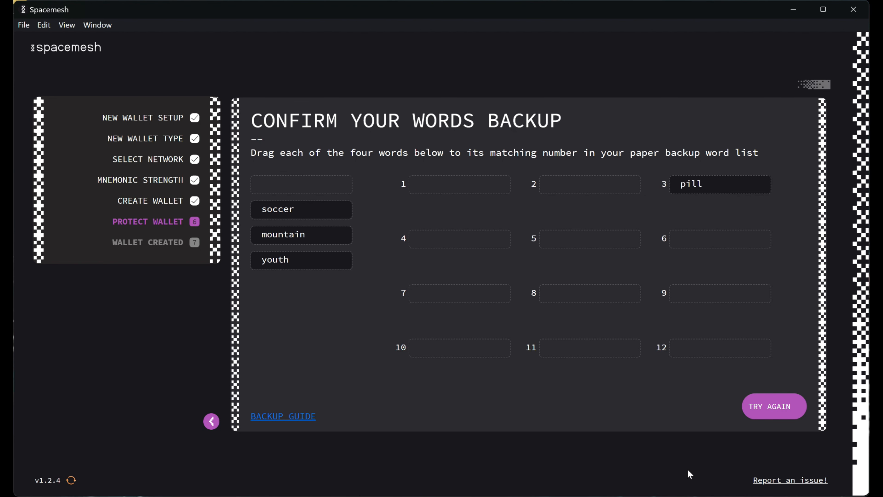
Drag the remaining words into slots 7, 11 and 2, then finish the confirmation.
{"action": "key", "text": "alt+Tab"}
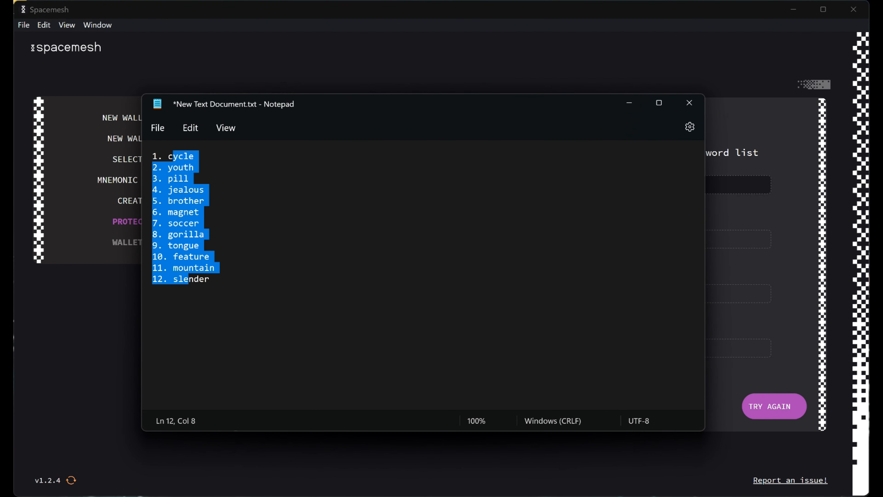
{"action": "key", "text": "alt+Tab"}
{"action": "left_click_drag", "start_coordinate": [277, 211], "coordinate": [467, 294]}
{"action": "key", "text": "alt+Tab"}
{"action": "key", "text": "alt+Tab"}
{"action": "key", "text": "alt+Tab"}
{"action": "key", "text": "alt+Tab"}
{"action": "left_click_drag", "start_coordinate": [330, 249], "coordinate": [565, 344]}
{"action": "key", "text": "alt+Tab"}
{"action": "left_click", "coordinate": [630, 103]}
{"action": "left_click_drag", "start_coordinate": [304, 260], "coordinate": [586, 184]}
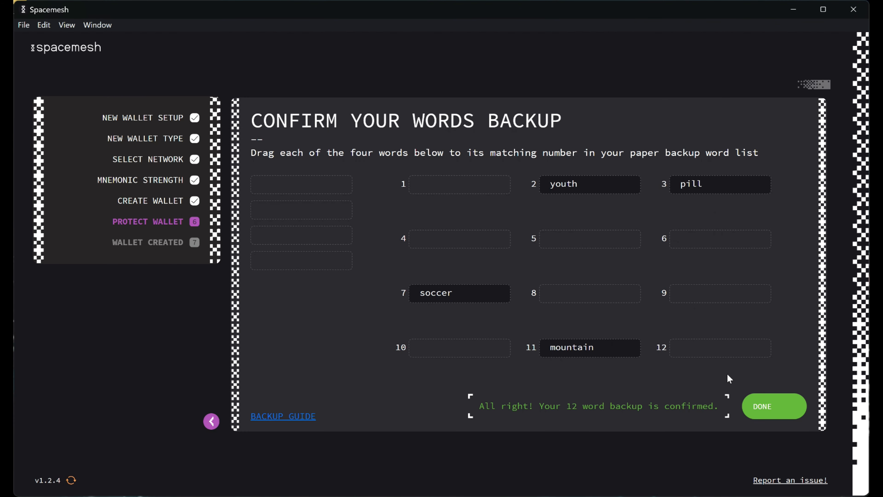
{"action": "left_click", "coordinate": [779, 408]}
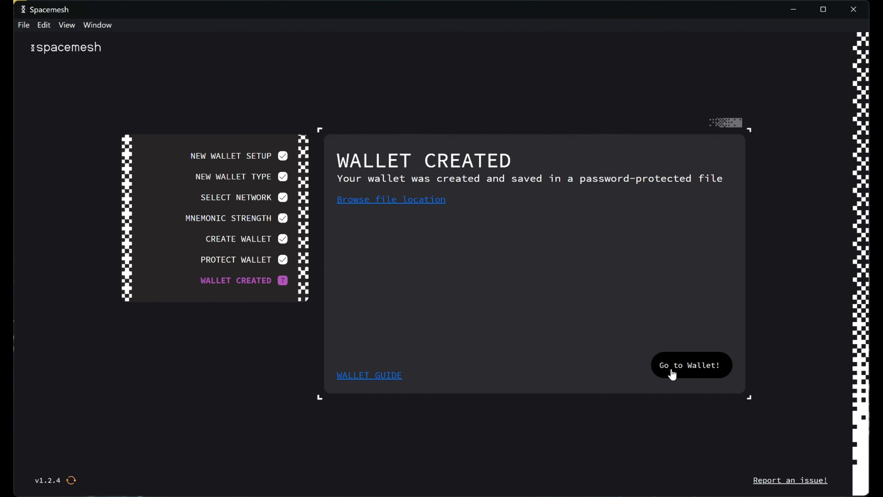
Open the wallet, check the current layer on the Network tab, then switch to Smeshing.
{"action": "left_click", "coordinate": [672, 374]}
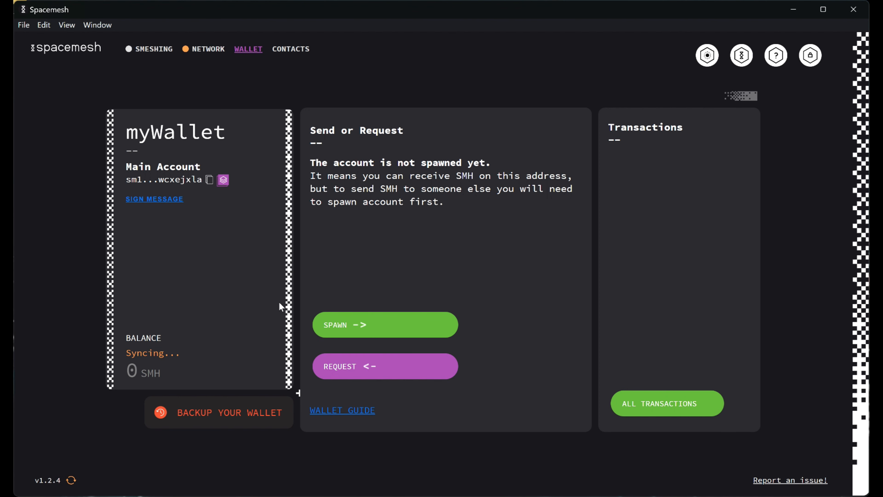
{"action": "left_click", "coordinate": [208, 49]}
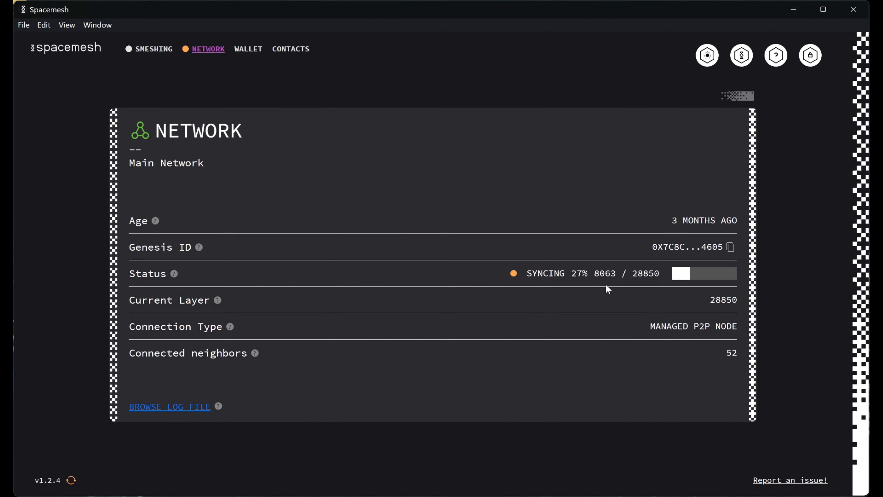
{"action": "left_click_drag", "start_coordinate": [635, 279], "coordinate": [651, 278]}
{"action": "left_click", "coordinate": [248, 49]}
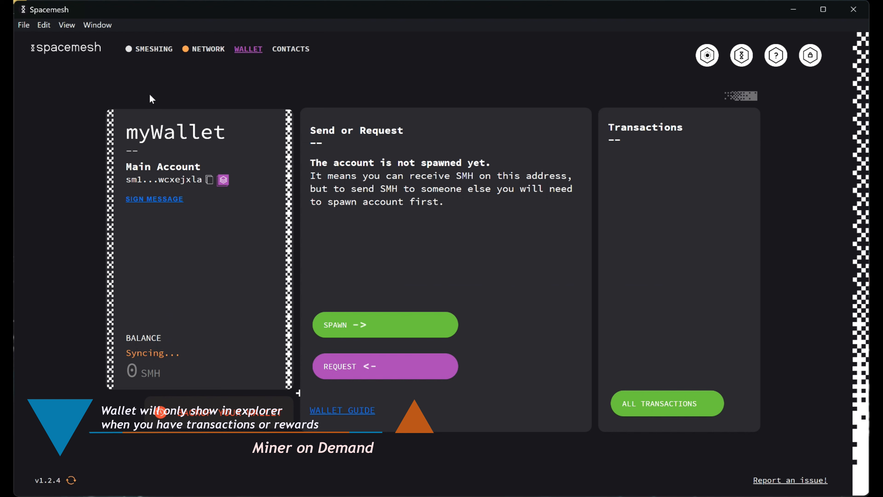
{"action": "left_click", "coordinate": [153, 49]}
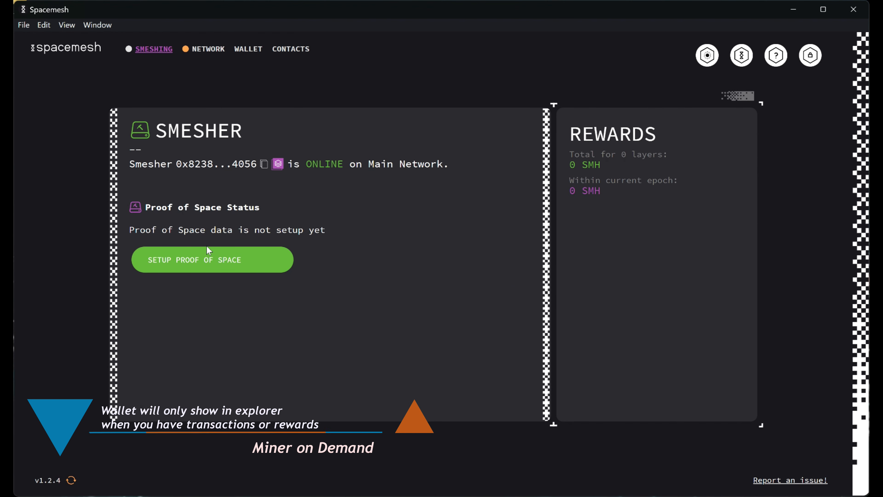
Start Proof of Space setup and browse to the Z: drive for its data folder.
{"action": "left_click", "coordinate": [206, 265]}
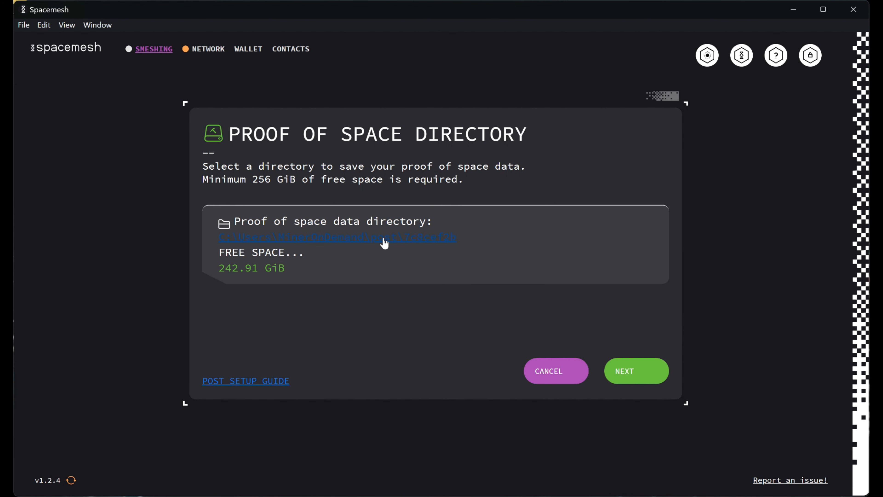
{"action": "left_click", "coordinate": [294, 240]}
{"action": "scroll", "coordinate": [70, 202], "scroll_direction": "down", "scroll_amount": 5}
{"action": "left_click", "coordinate": [105, 209]}
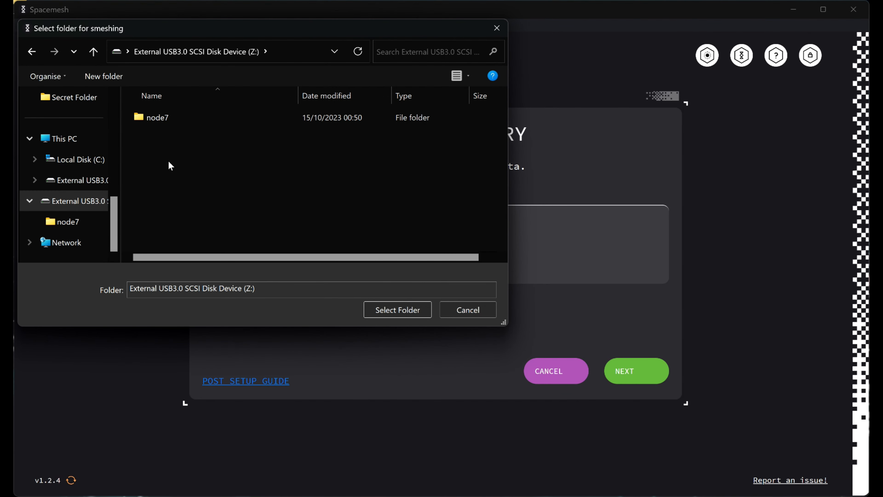
Create and select a new Z:\newNode folder showing 465.23 GiB free, then continue.
{"action": "right_click", "coordinate": [169, 162]}
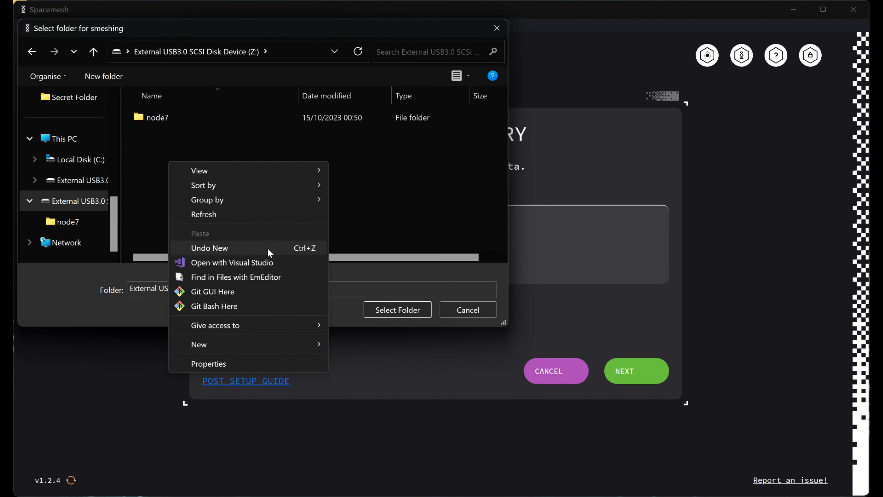
{"action": "mouse_move", "coordinate": [310, 347]}
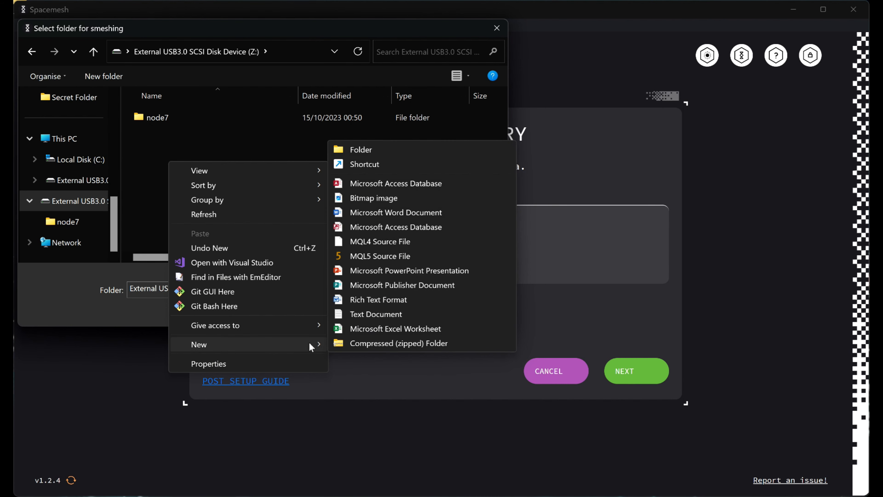
{"action": "left_click", "coordinate": [369, 150]}
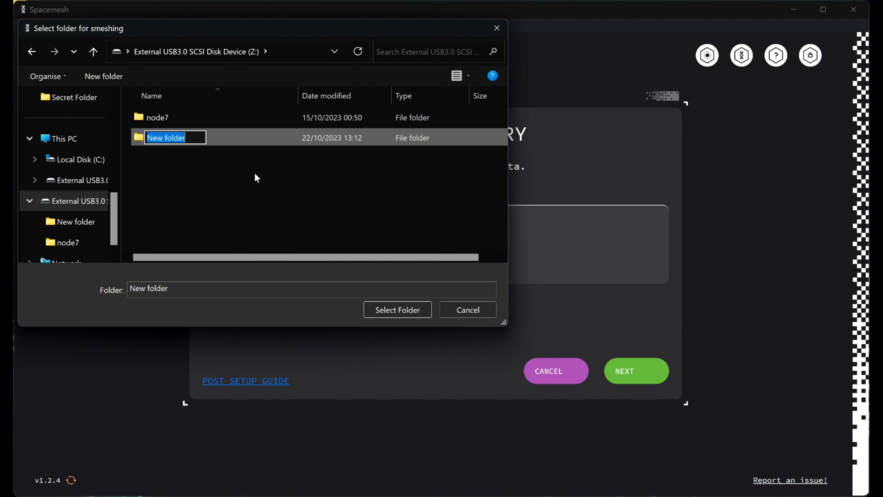
{"action": "type", "text": "newNode"}
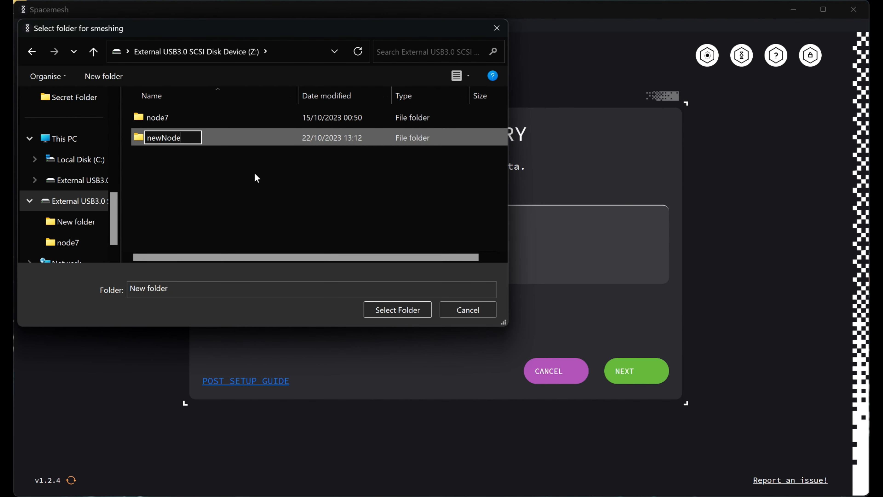
{"action": "key", "text": "Return"}
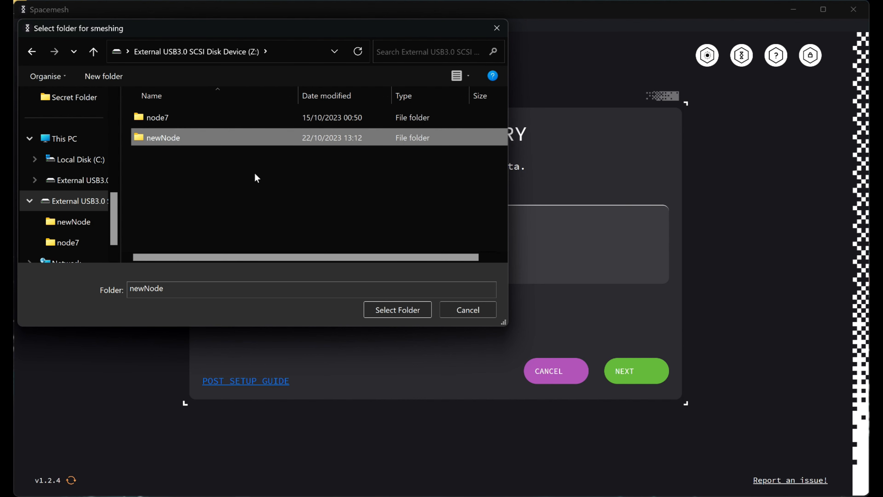
{"action": "left_click", "coordinate": [390, 315]}
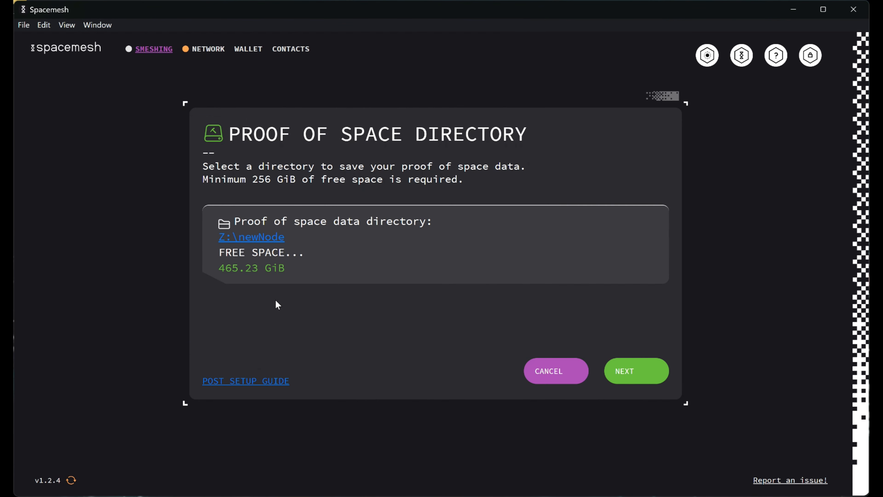
{"action": "left_click_drag", "start_coordinate": [221, 271], "coordinate": [285, 272]}
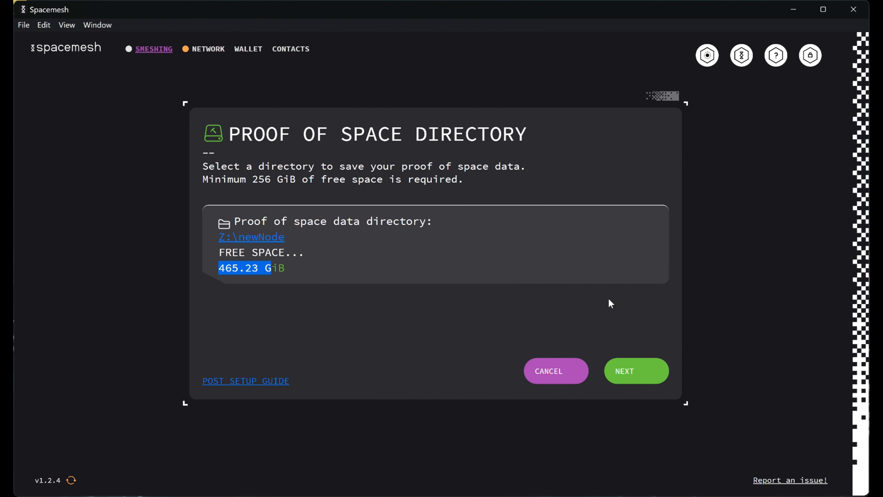
{"action": "left_click", "coordinate": [622, 378]}
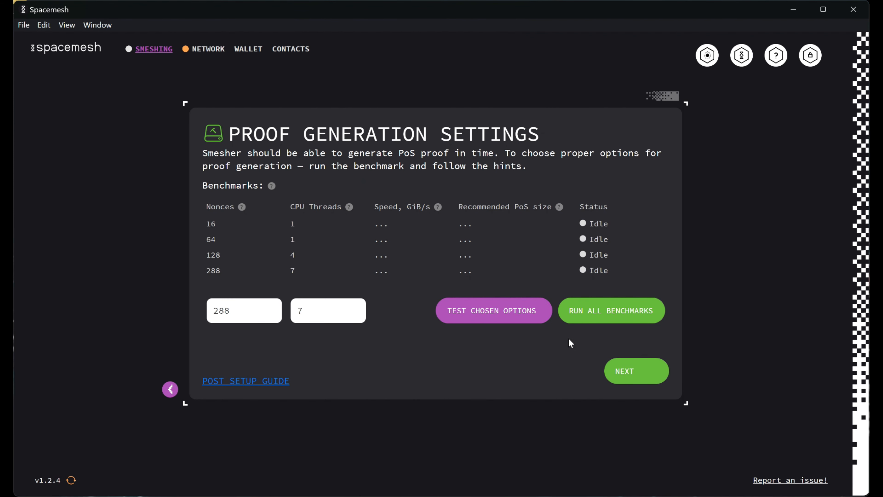
Run all four benchmarks, compare results, and pick the 128 nonces with 4 CPU threads option.
{"action": "left_click", "coordinate": [588, 316]}
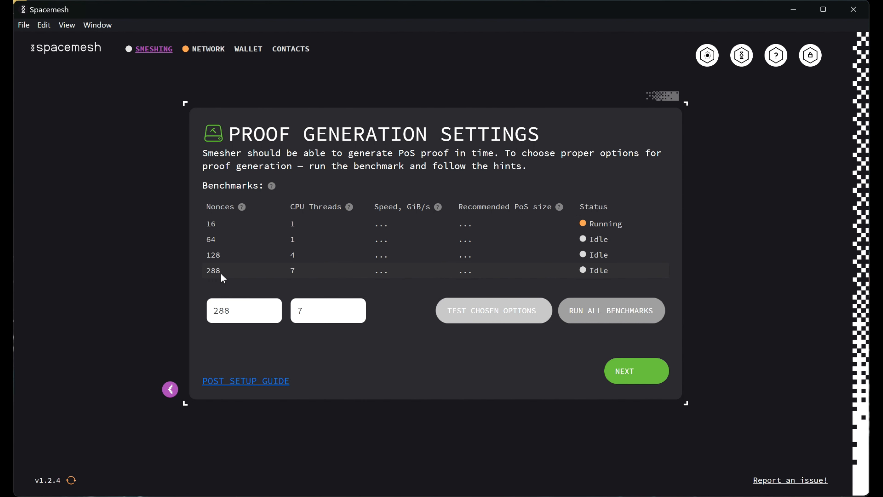
{"action": "left_click", "coordinate": [293, 256]}
{"action": "key", "text": "ctrl+a"}
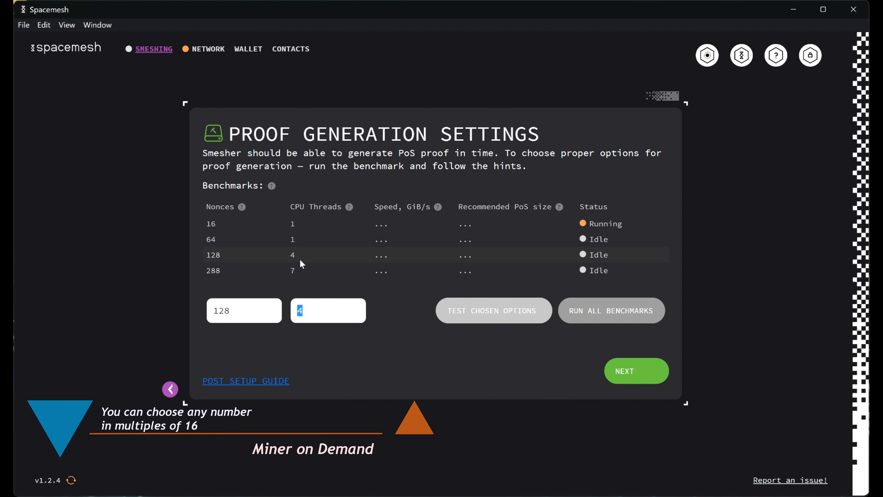
{"action": "left_click", "coordinate": [299, 271]}
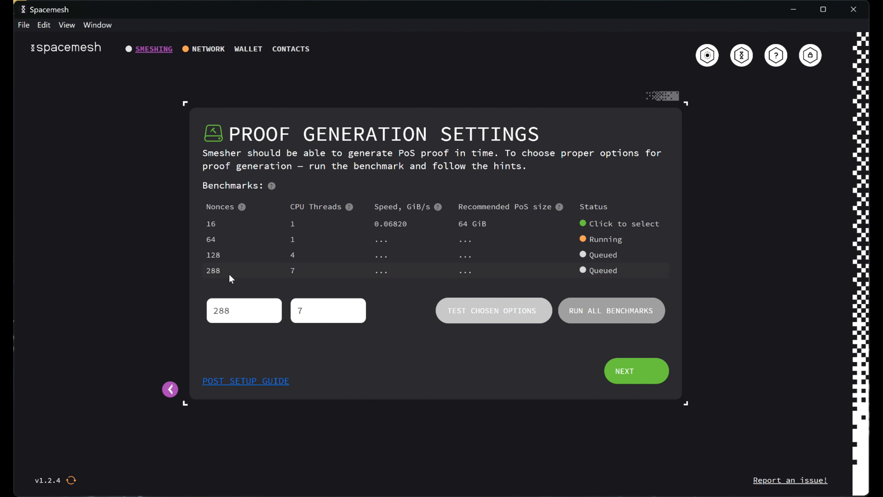
{"action": "left_click", "coordinate": [229, 309]}
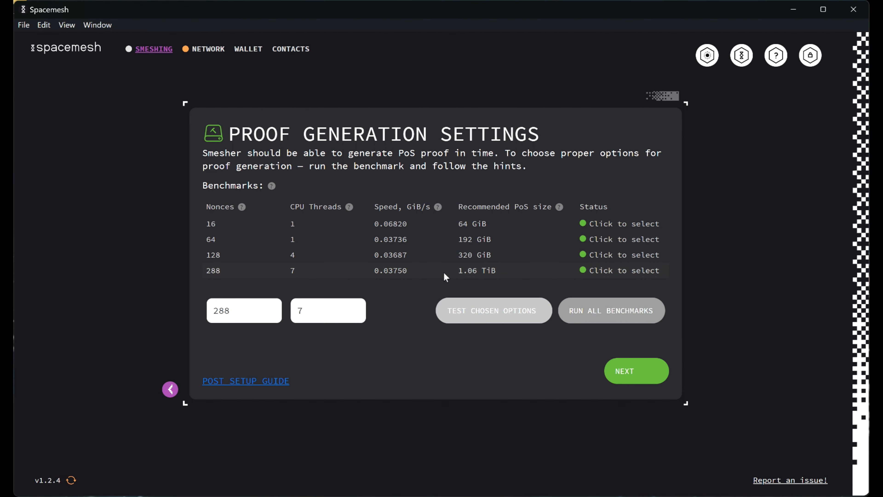
{"action": "left_click", "coordinate": [468, 260]}
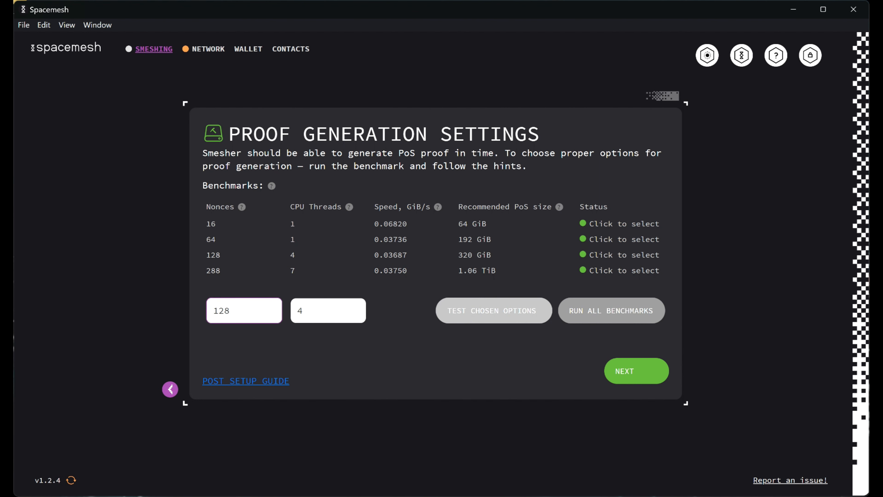
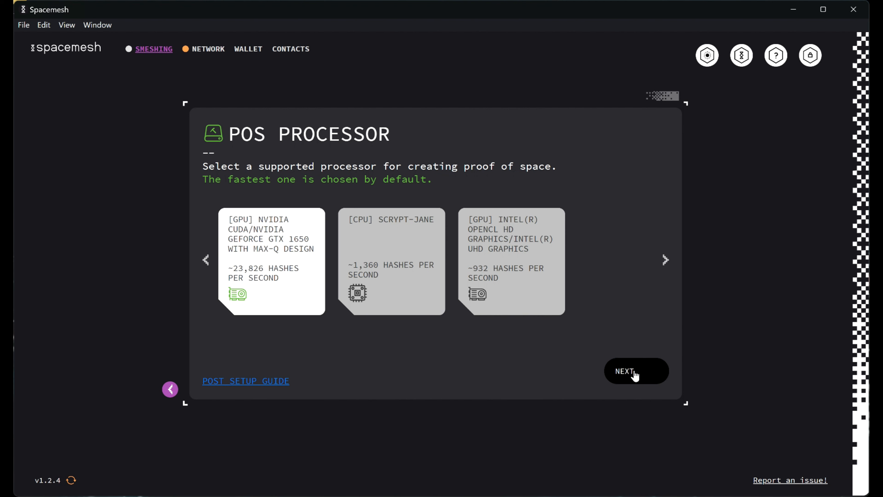
Keep the NVIDIA GeForce GTX 1650 GPU (~23,826 hashes/s) as the PoS processor and continue.
{"action": "left_click", "coordinate": [635, 376]}
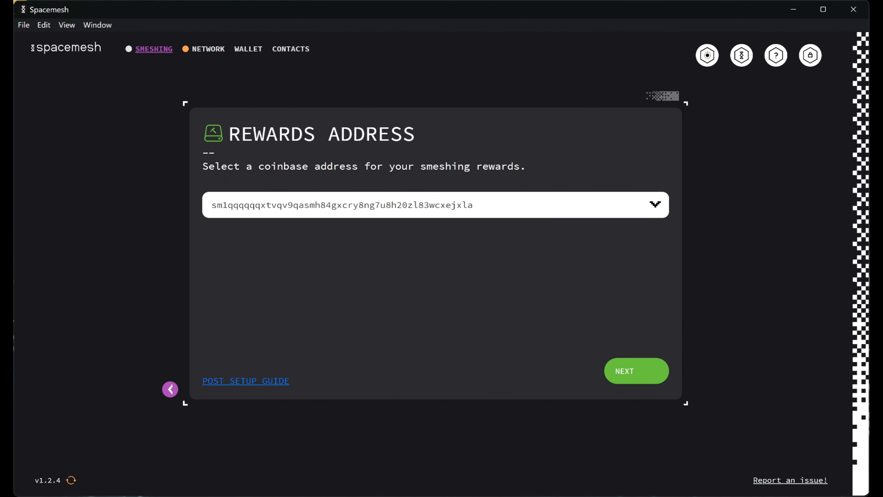
Accept the rewards address and start creating the 320 GiB PoS data in Z:\newNode.
{"action": "left_click_drag", "start_coordinate": [391, 205], "coordinate": [475, 206]}
{"action": "left_click", "coordinate": [636, 370]}
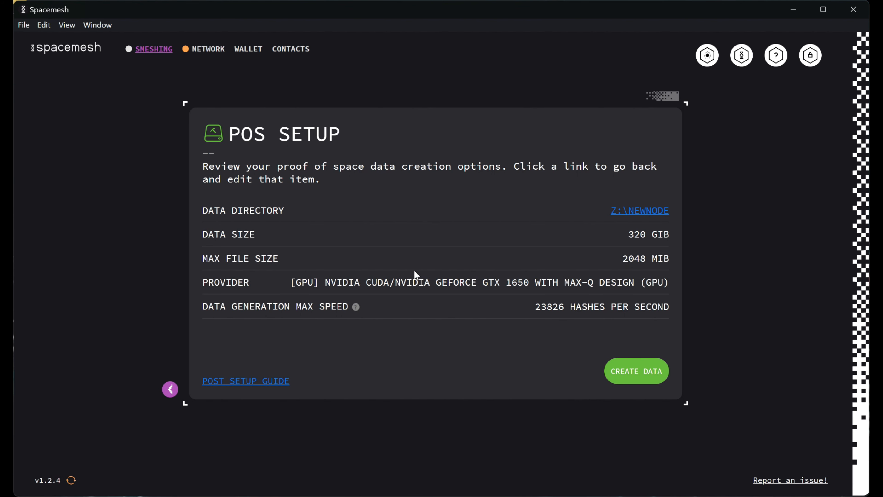
{"action": "left_click", "coordinate": [626, 375]}
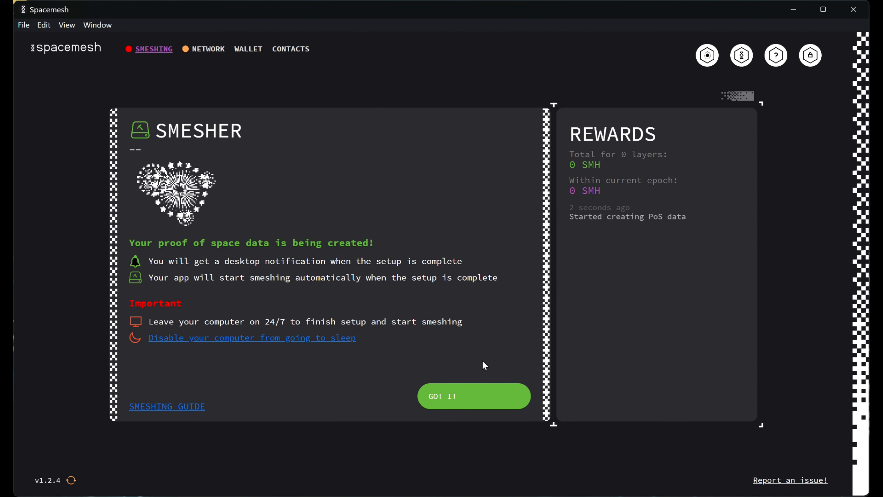
Dismiss the notice, review the 320 GiB size and 2048 MiB max file size, and open the data directory.
{"action": "left_click", "coordinate": [444, 397]}
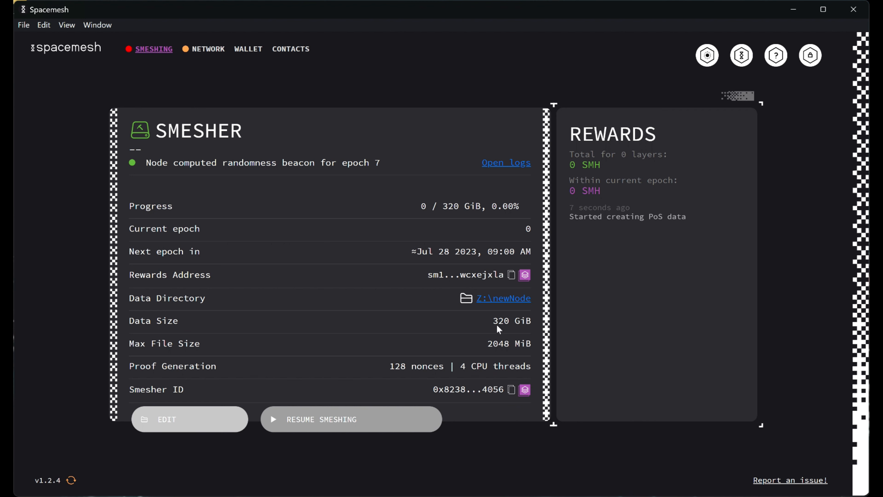
{"action": "left_click_drag", "start_coordinate": [498, 329], "coordinate": [535, 329]}
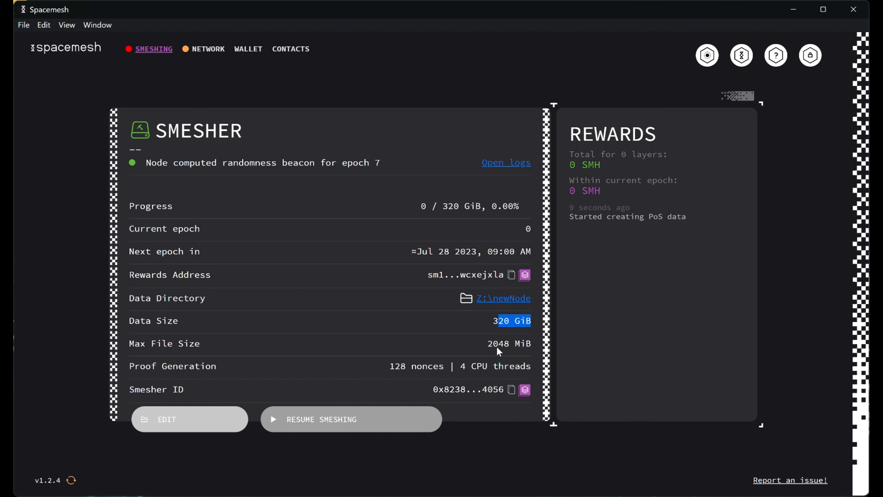
{"action": "left_click_drag", "start_coordinate": [487, 348], "coordinate": [527, 348]}
{"action": "left_click", "coordinate": [524, 345]}
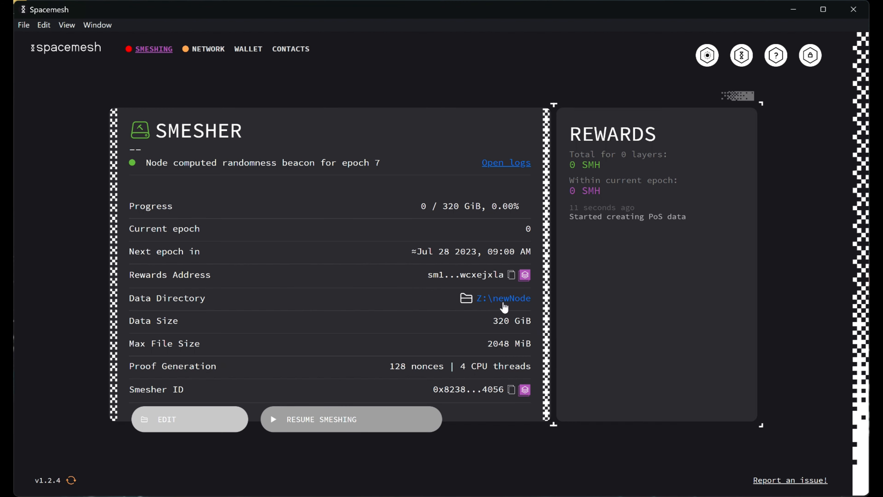
{"action": "left_click", "coordinate": [503, 301]}
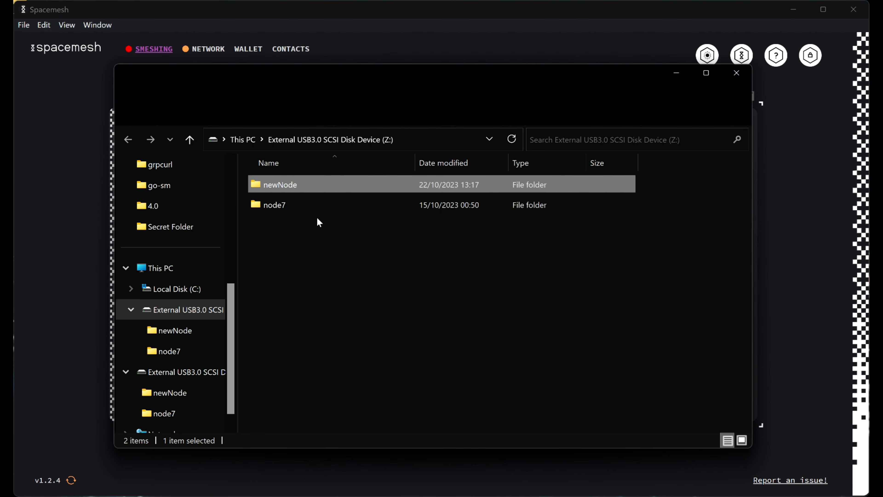
Check that newNode holds only smeshing_metadata.json, then bring Spacemesh back to the front.
{"action": "double_click", "coordinate": [284, 179]}
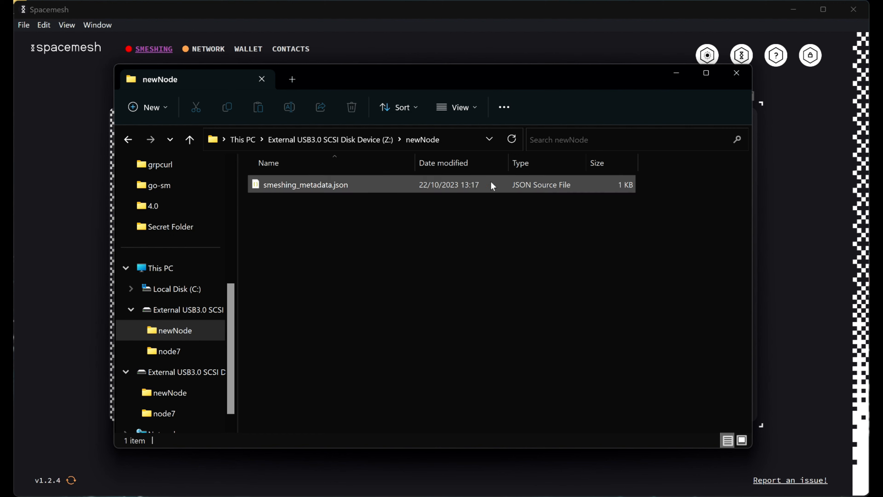
{"action": "left_click_drag", "start_coordinate": [362, 89], "coordinate": [572, 85]}
{"action": "left_click", "coordinate": [263, 203]}
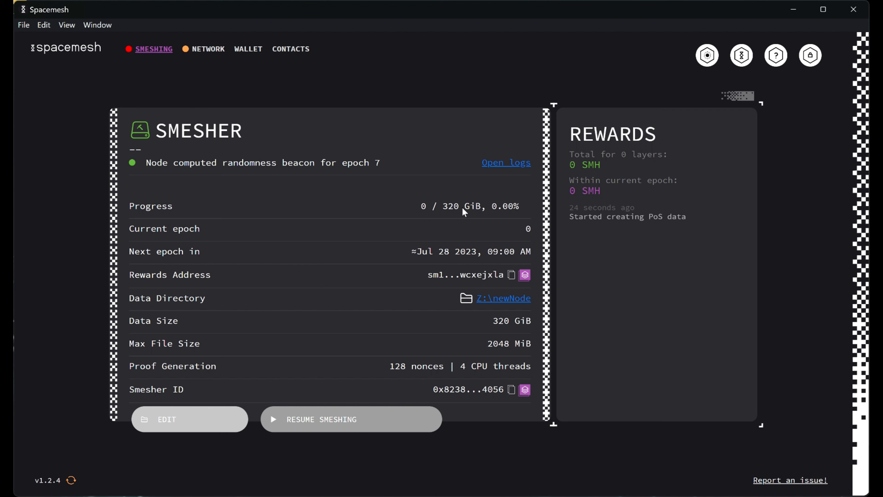
{"action": "mouse_move", "coordinate": [306, 419]}
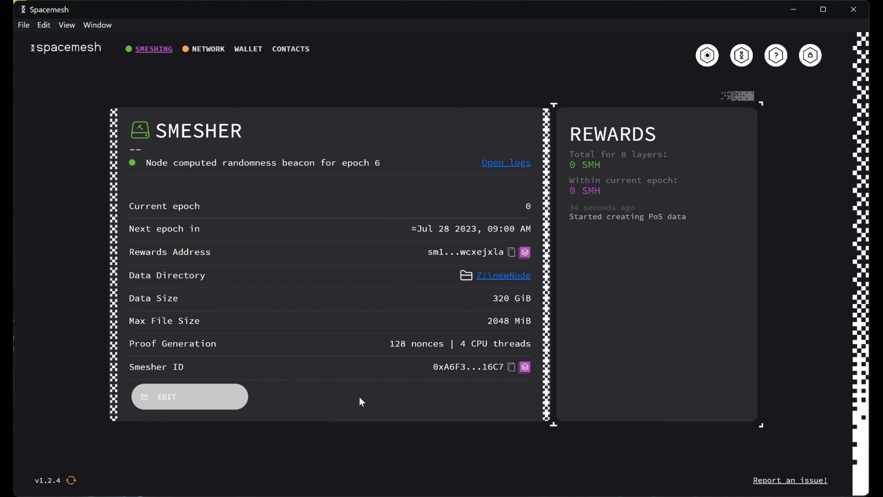
{"action": "left_click", "coordinate": [182, 404]}
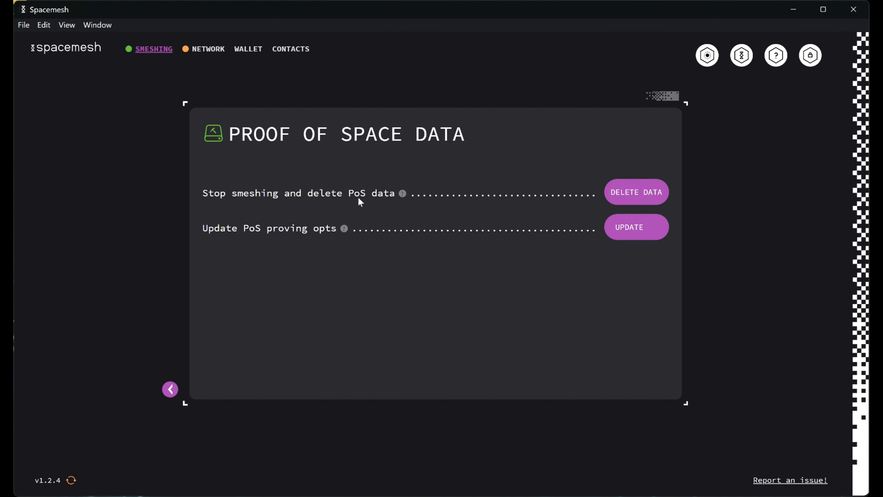
{"action": "mouse_move", "coordinate": [402, 194]}
{"action": "left_click", "coordinate": [653, 239]}
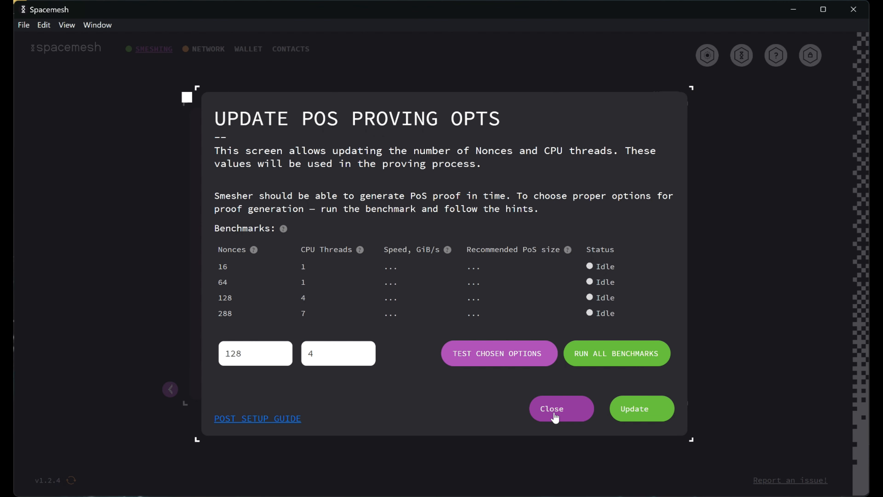
{"action": "left_click", "coordinate": [557, 415]}
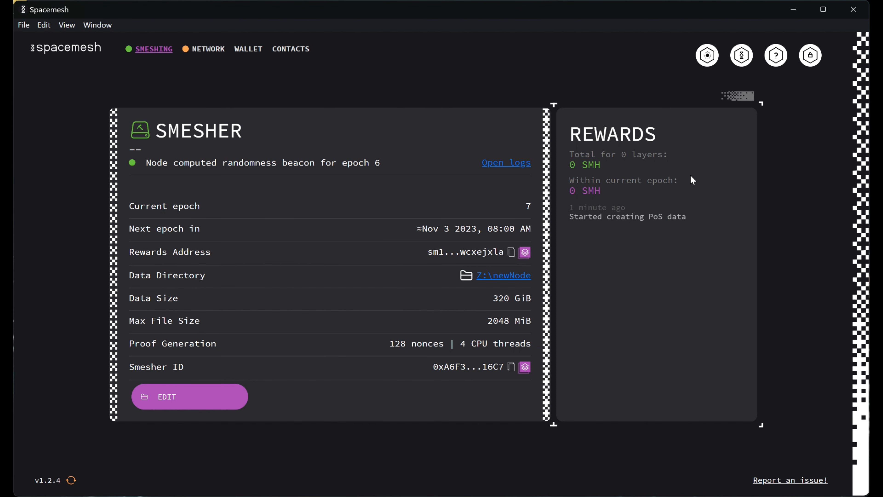
In Settings, try the Classic Light skin, then return to Modern Dark.
{"action": "left_click", "coordinate": [262, 56]}
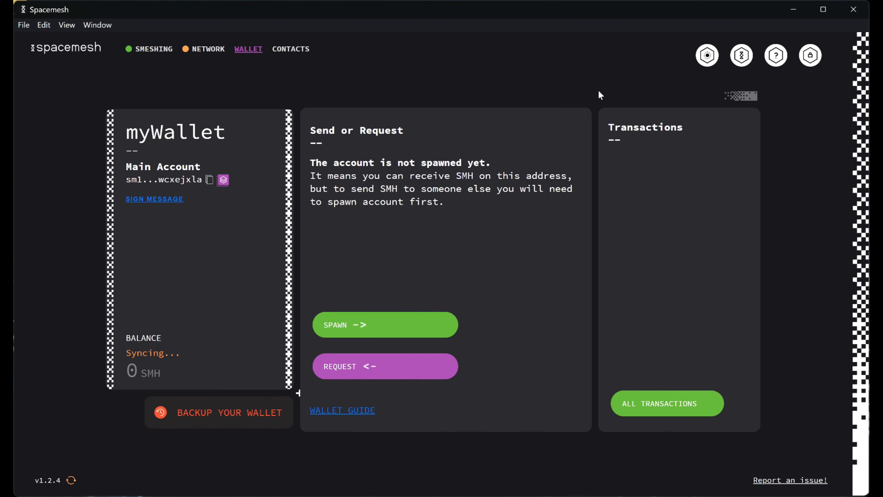
{"action": "left_click", "coordinate": [706, 64]}
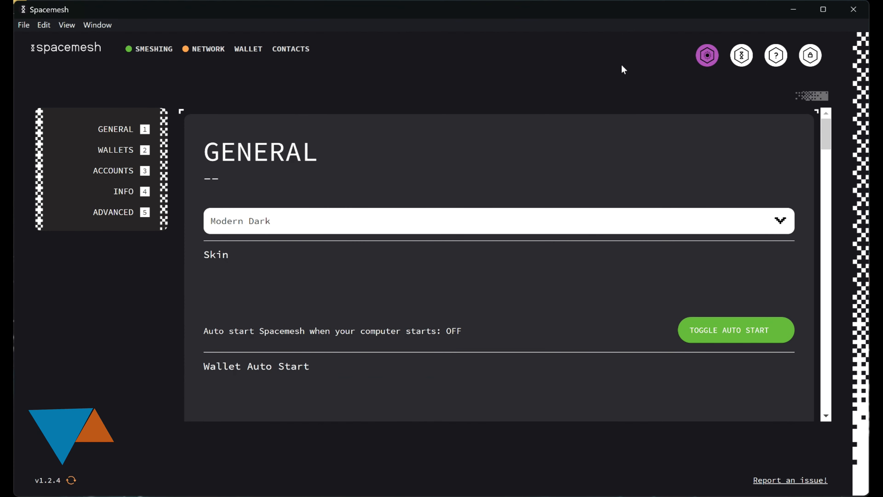
{"action": "left_click", "coordinate": [306, 219]}
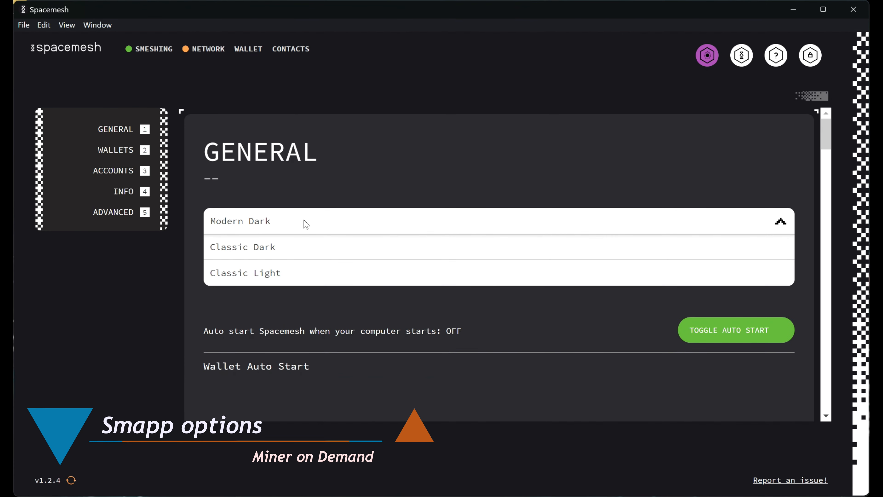
{"action": "left_click", "coordinate": [290, 275]}
{"action": "left_click", "coordinate": [290, 228]}
{"action": "left_click", "coordinate": [290, 248]}
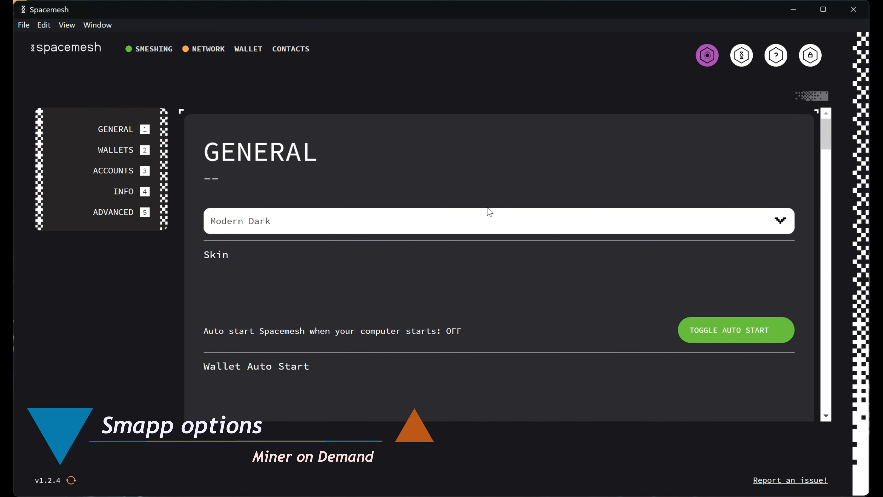
Make Spacemesh start with the computer, then begin the wallet backup under Backup wallet.
{"action": "scroll", "coordinate": [489, 211], "scroll_direction": "down", "scroll_amount": 2}
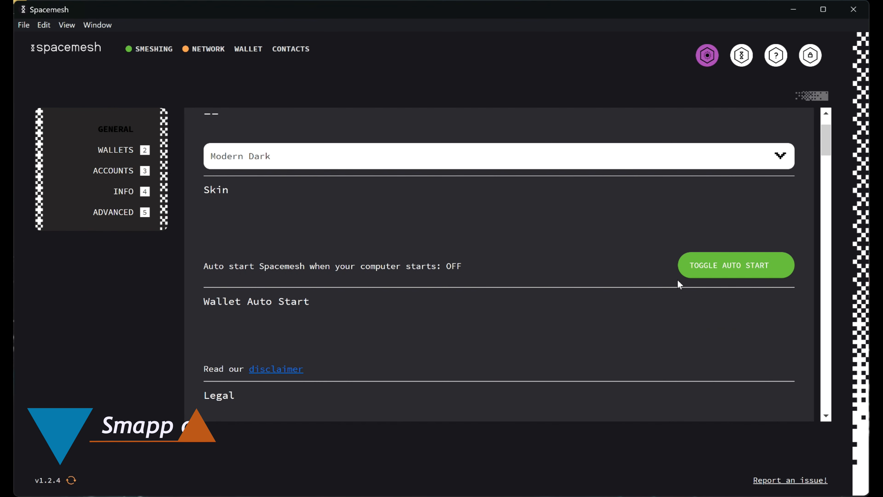
{"action": "left_click", "coordinate": [727, 273]}
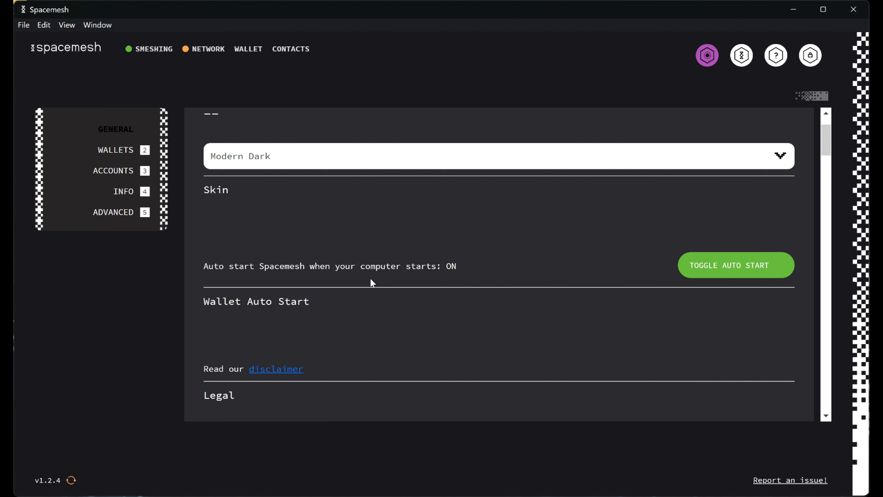
{"action": "scroll", "coordinate": [378, 240], "scroll_direction": "down", "scroll_amount": 2}
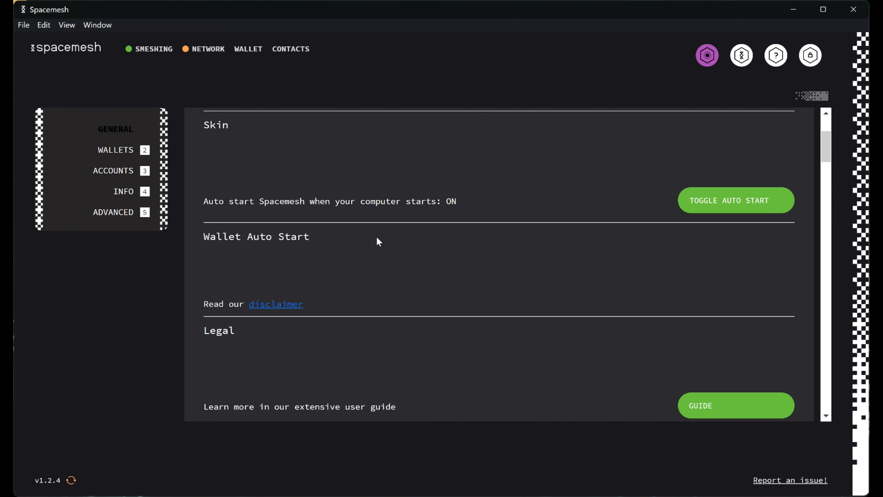
{"action": "scroll", "coordinate": [377, 237], "scroll_direction": "down", "scroll_amount": 2}
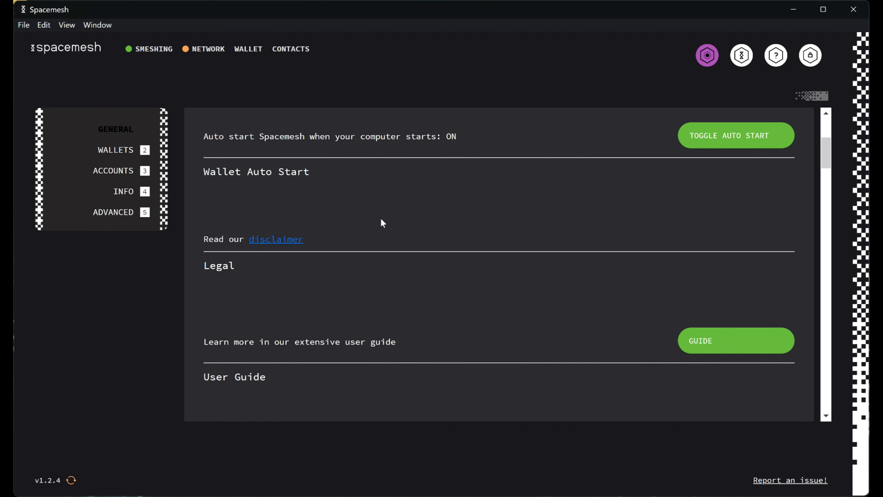
{"action": "scroll", "coordinate": [380, 221], "scroll_direction": "down", "scroll_amount": 8}
{"action": "scroll", "coordinate": [382, 221], "scroll_direction": "down", "scroll_amount": 2}
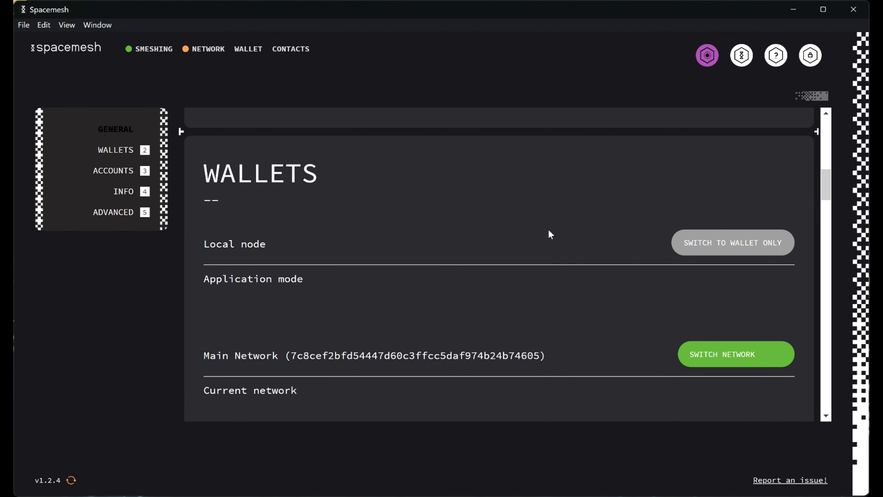
{"action": "scroll", "coordinate": [550, 233], "scroll_direction": "down", "scroll_amount": 2}
{"action": "scroll", "coordinate": [414, 209], "scroll_direction": "down", "scroll_amount": 2}
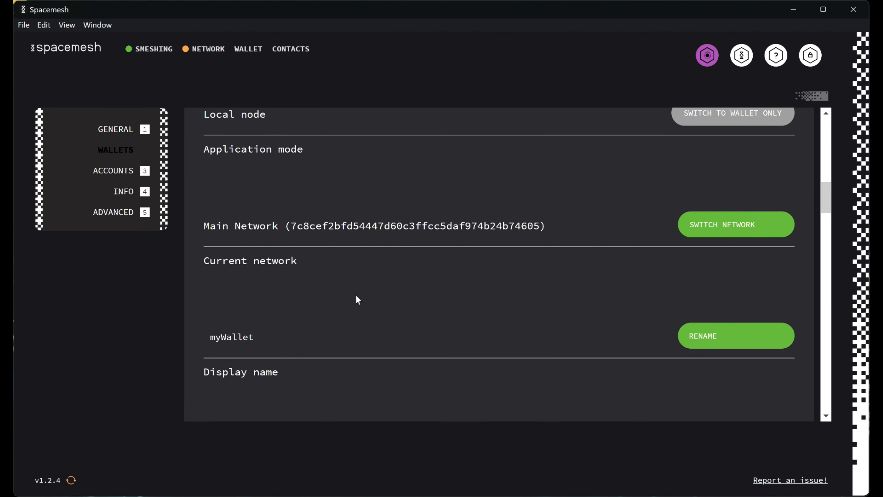
{"action": "scroll", "coordinate": [319, 331], "scroll_direction": "down", "scroll_amount": 10}
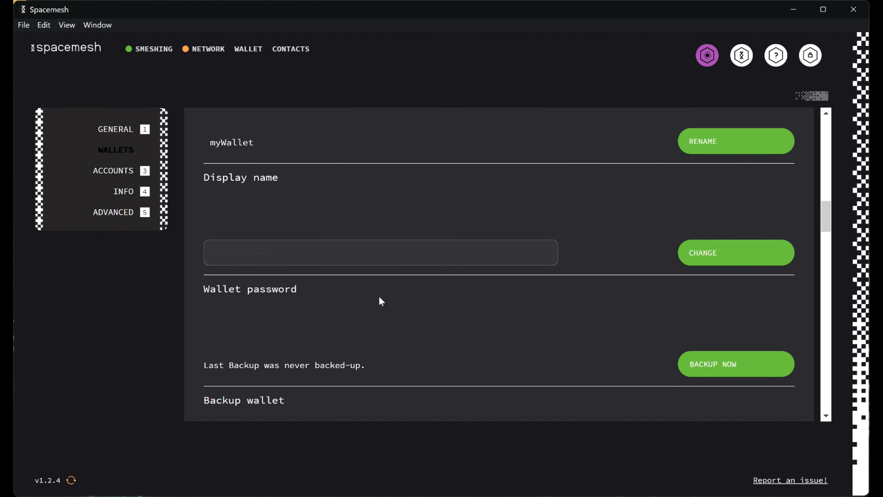
{"action": "scroll", "coordinate": [388, 291], "scroll_direction": "down", "scroll_amount": 2}
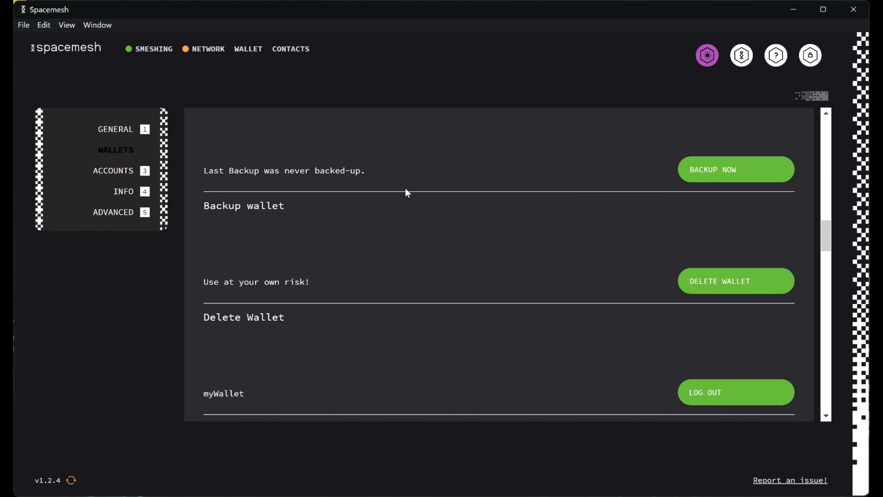
{"action": "left_click", "coordinate": [717, 177]}
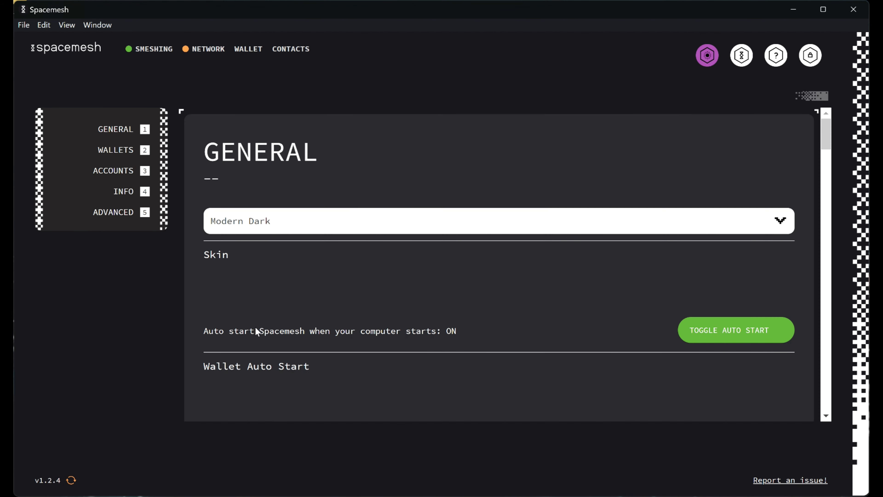
Scroll the Network page showing Main Network at 27% sync with 57 neighbors.
{"action": "scroll", "coordinate": [257, 327], "scroll_direction": "down", "scroll_amount": 1}
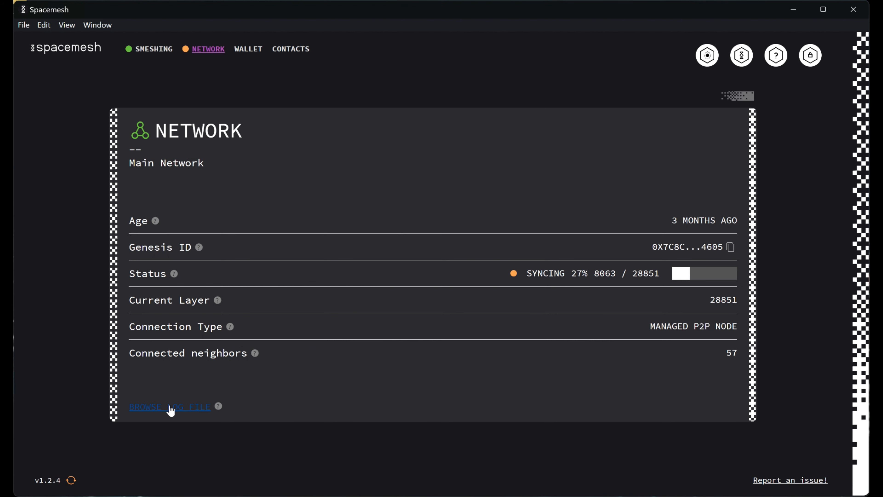
Open the node log folder and review the spacemesh log in Notepad++, then close it.
{"action": "left_click", "coordinate": [178, 408]}
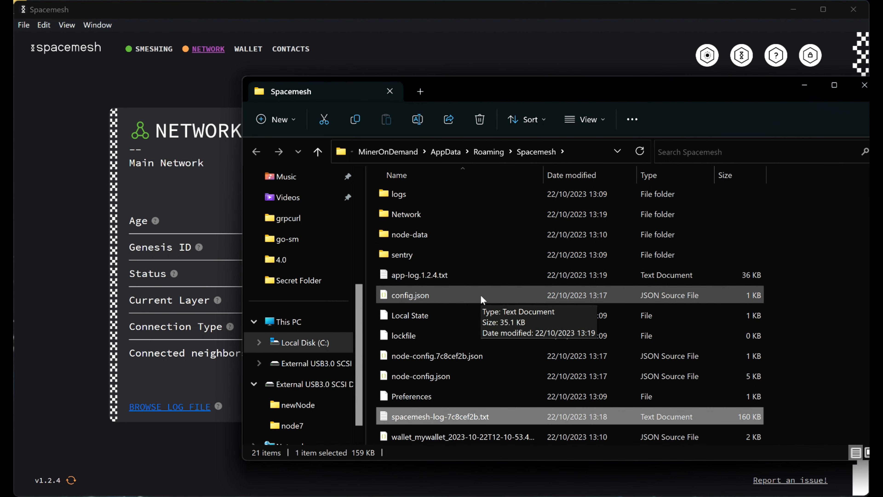
{"action": "right_click", "coordinate": [436, 415]}
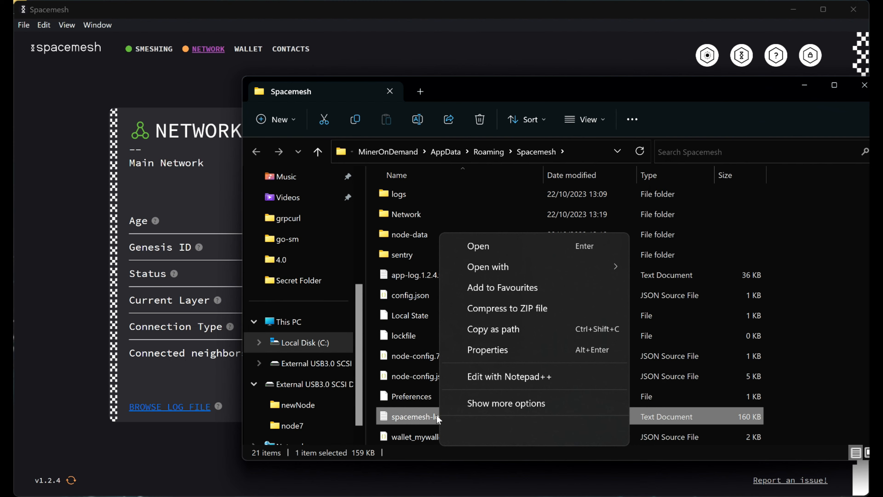
{"action": "left_click", "coordinate": [472, 381]}
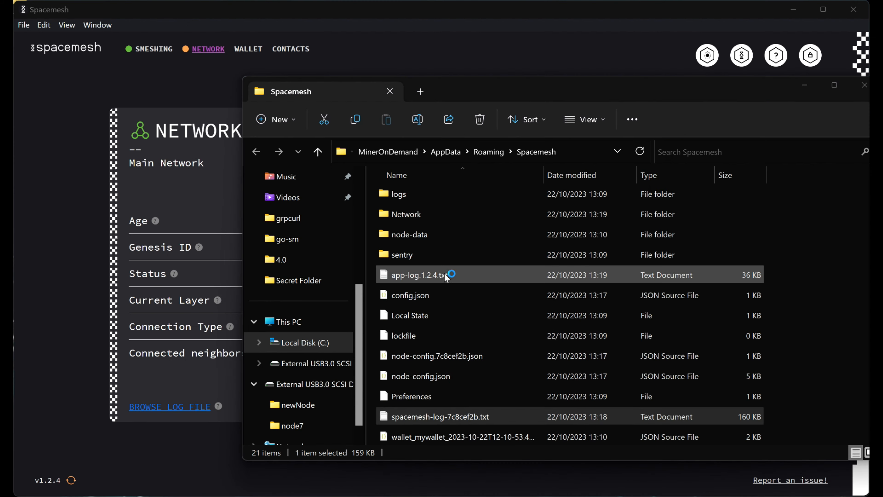
{"action": "scroll", "coordinate": [442, 265], "scroll_direction": "down", "scroll_amount": 20}
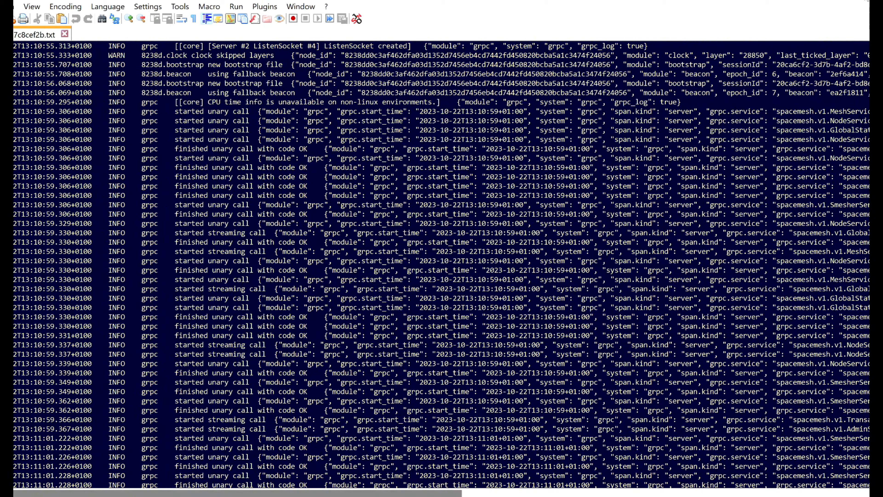
{"action": "left_click", "coordinate": [867, 1]}
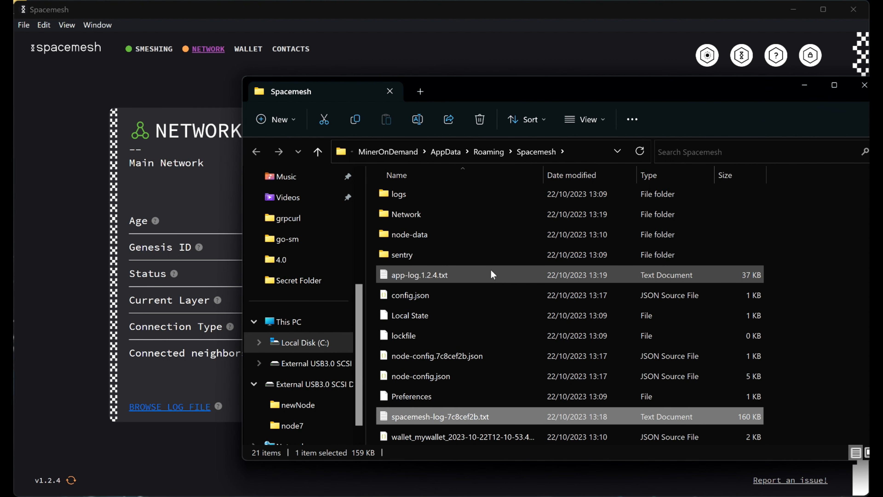
Open node-config.7c8cef2b.json in Notepad++.
{"action": "left_click", "coordinate": [432, 357]}
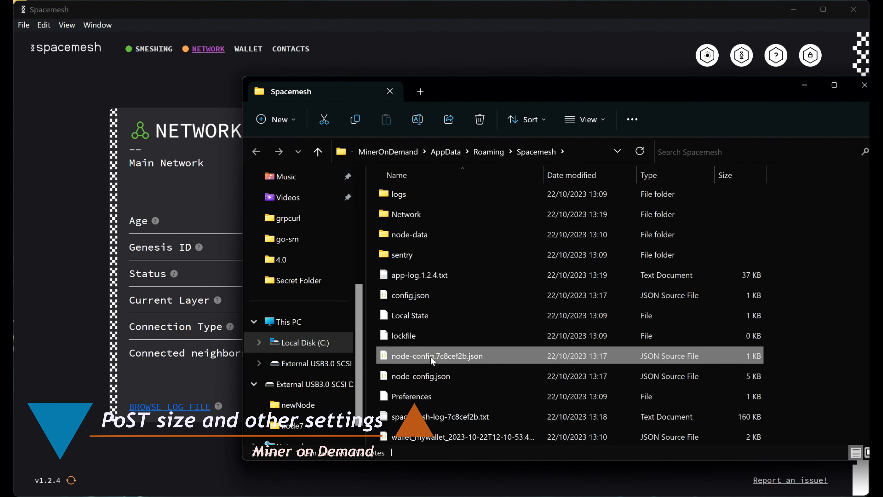
{"action": "right_click", "coordinate": [441, 357]}
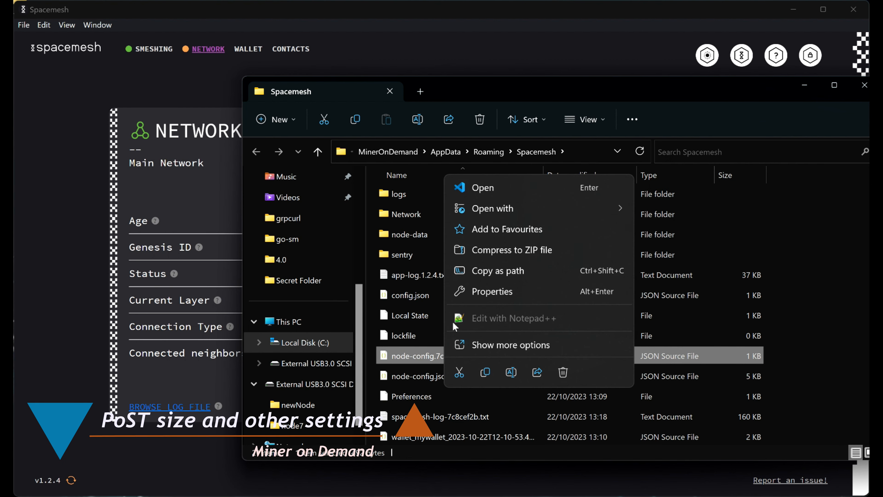
{"action": "left_click", "coordinate": [479, 319]}
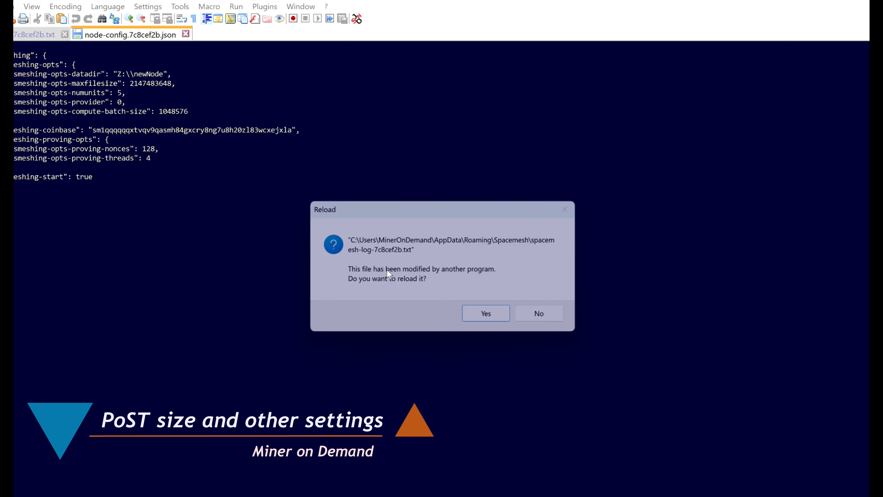
Decline reloading the log and highlight the 128 proving nonces value in the config.
{"action": "left_click", "coordinate": [559, 318]}
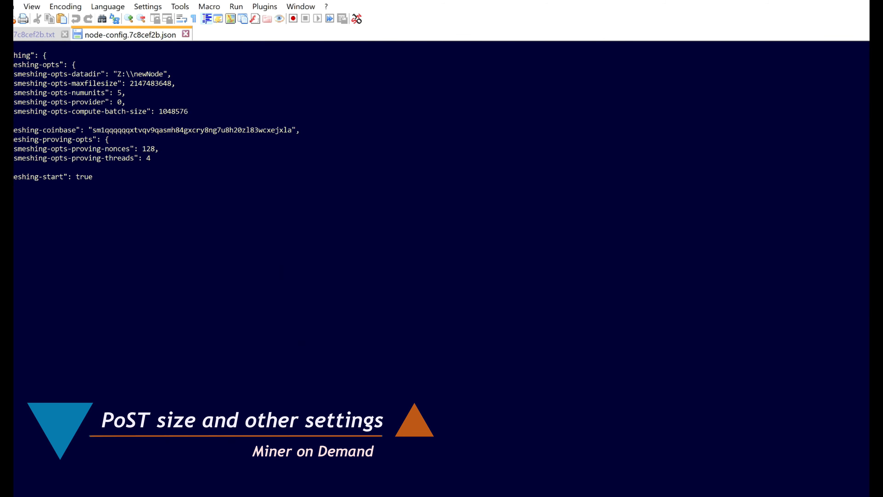
{"action": "mouse_move", "coordinate": [143, 149]}
{"action": "left_mouse_down"}
{"action": "mouse_move", "coordinate": [159, 149]}
{"action": "mouse_move", "coordinate": [151, 158]}
{"action": "left_mouse_up"}
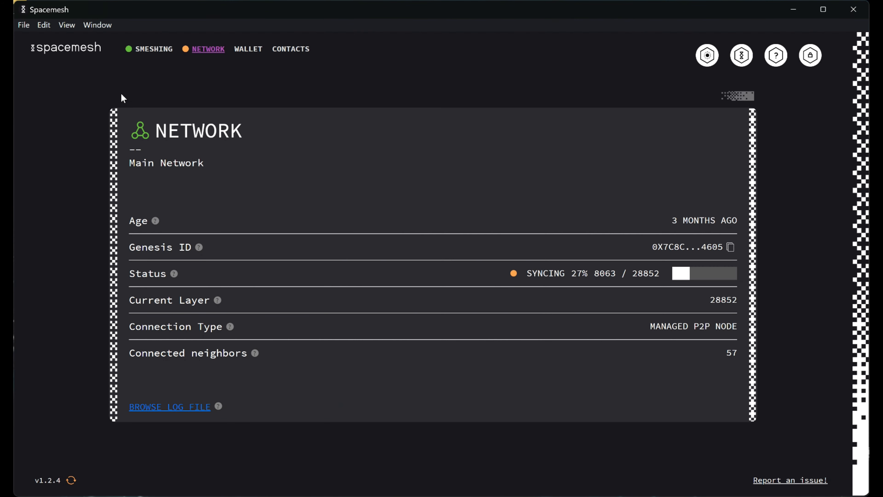
Log out and unlock the wallet with its password, then cancel quitting the app.
{"action": "left_click", "coordinate": [810, 62]}
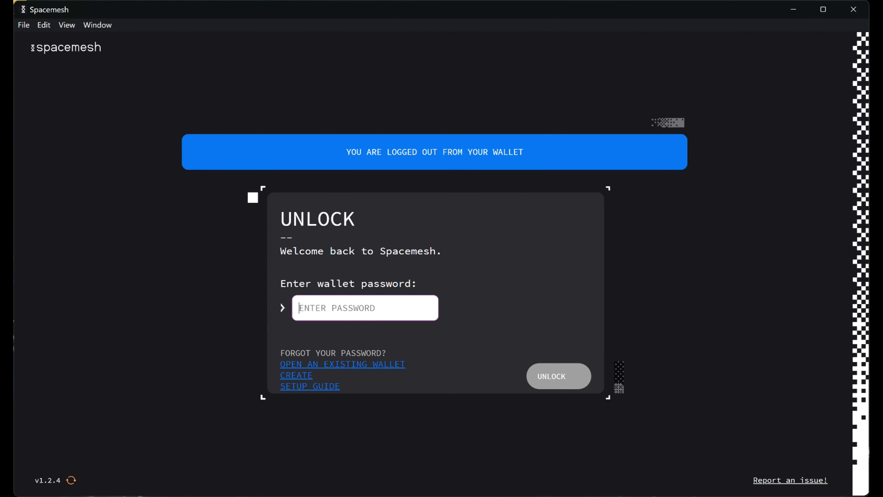
{"action": "type", "text": "••••••••••"}
{"action": "key", "text": "Return"}
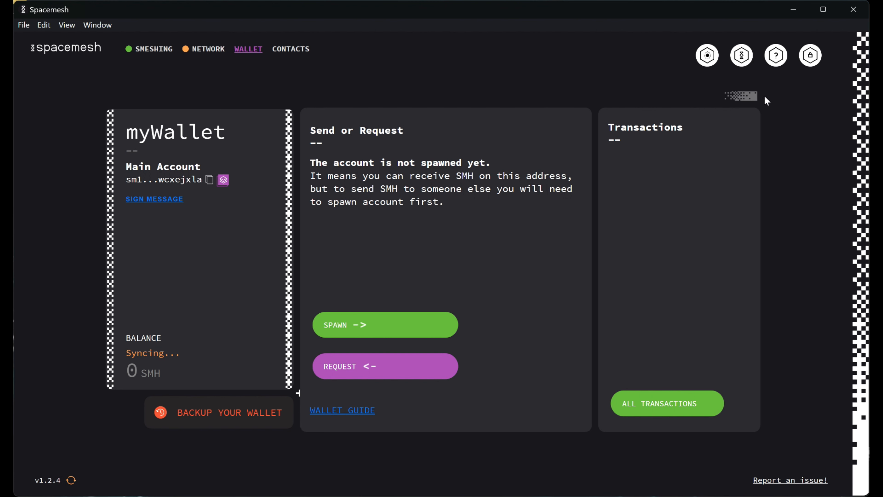
{"action": "left_click", "coordinate": [855, 11]}
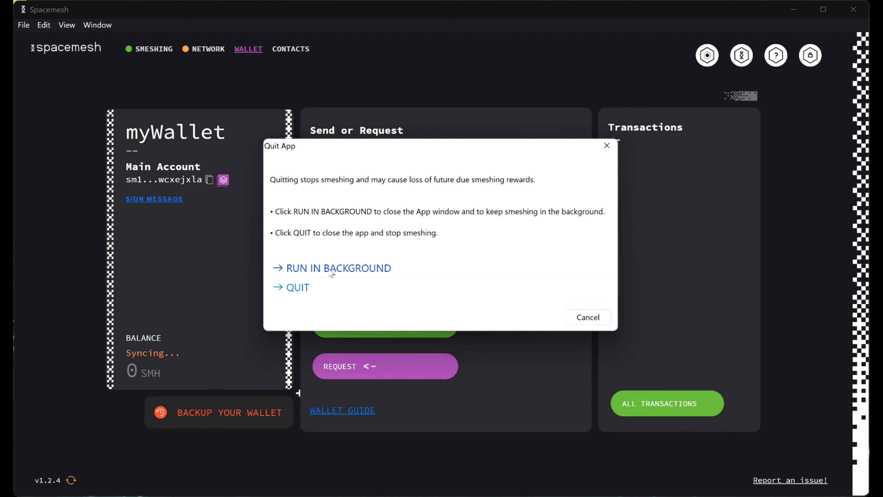
{"action": "left_click", "coordinate": [587, 317]}
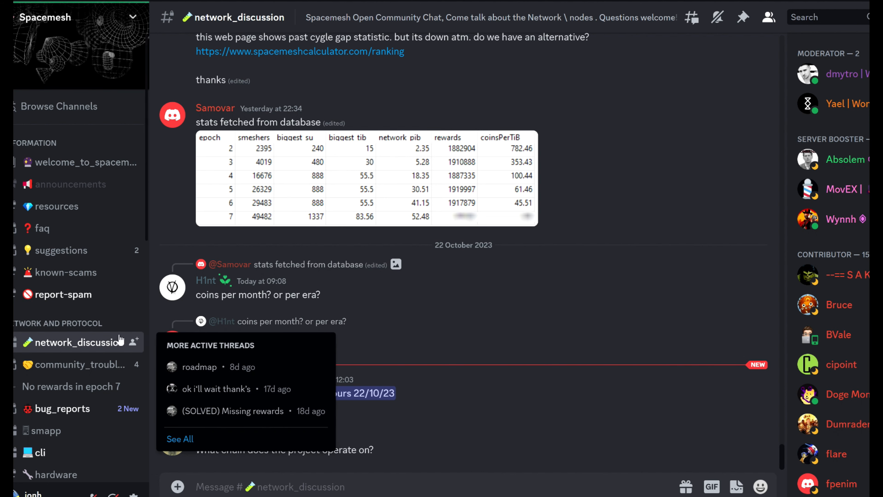
Read the #cli channel on the Spacemesh Discord server, then minimize Discord.
{"action": "scroll", "coordinate": [108, 335], "scroll_direction": "down", "scroll_amount": 5}
{"action": "left_click", "coordinate": [69, 259]}
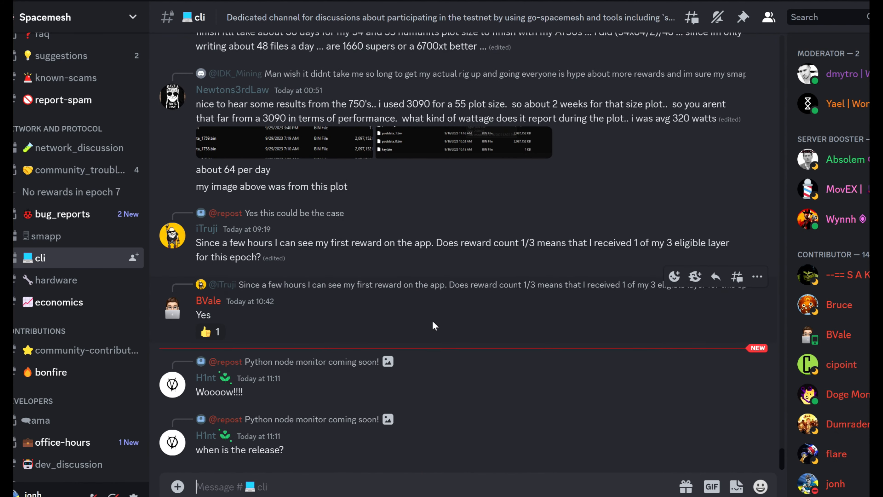
{"action": "scroll", "coordinate": [432, 324], "scroll_direction": "up", "scroll_amount": 5}
{"action": "scroll", "coordinate": [429, 321], "scroll_direction": "down", "scroll_amount": 3}
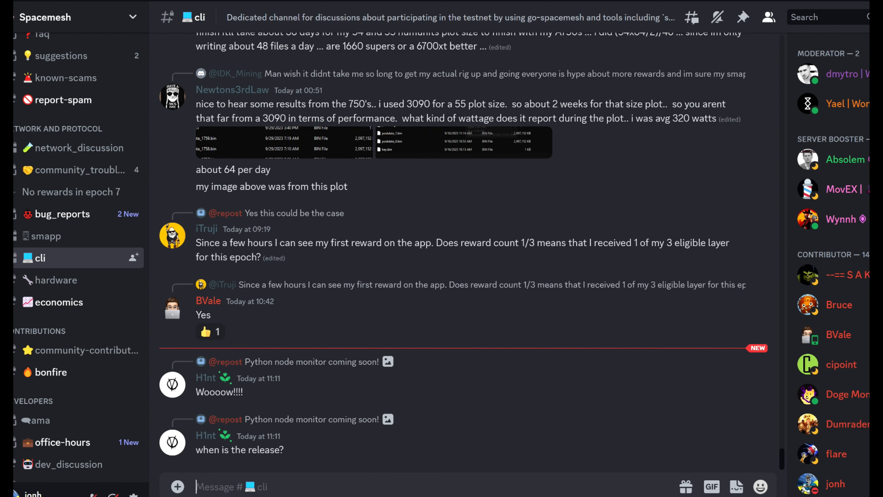
{"action": "left_click", "coordinate": [880, 2]}
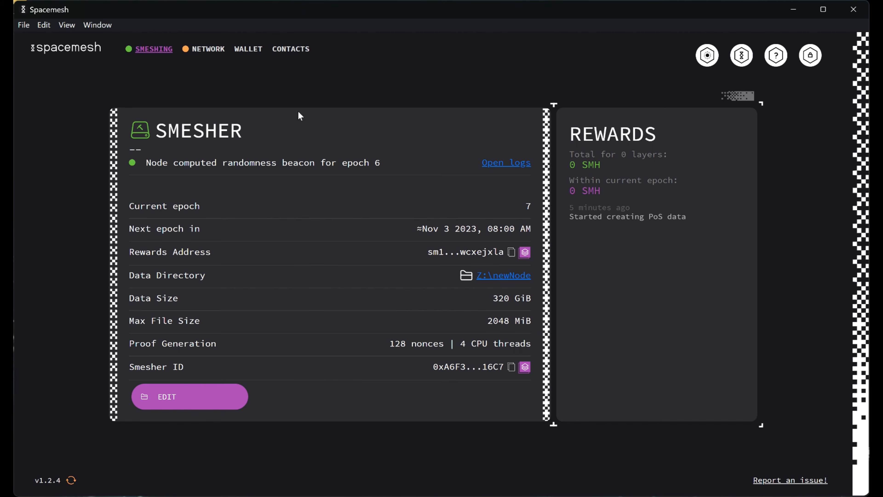
Switch to the Contacts page, which shows that no contacts have been added yet.
{"action": "left_click", "coordinate": [288, 49]}
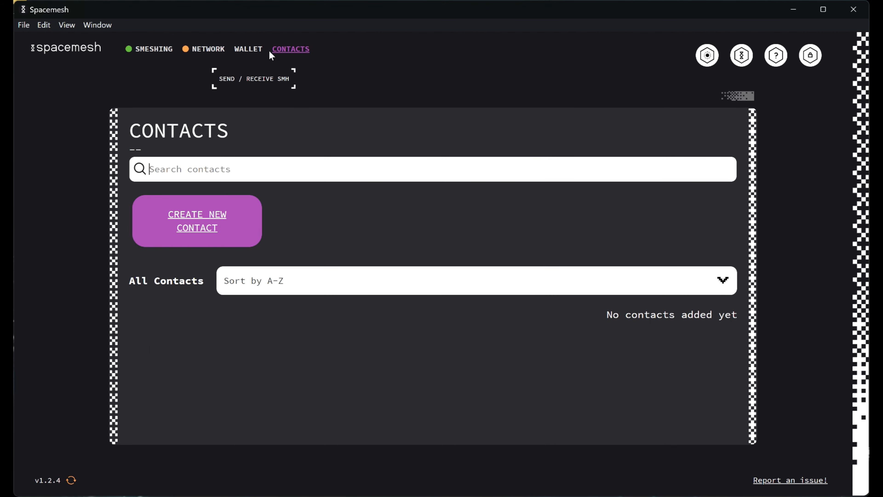